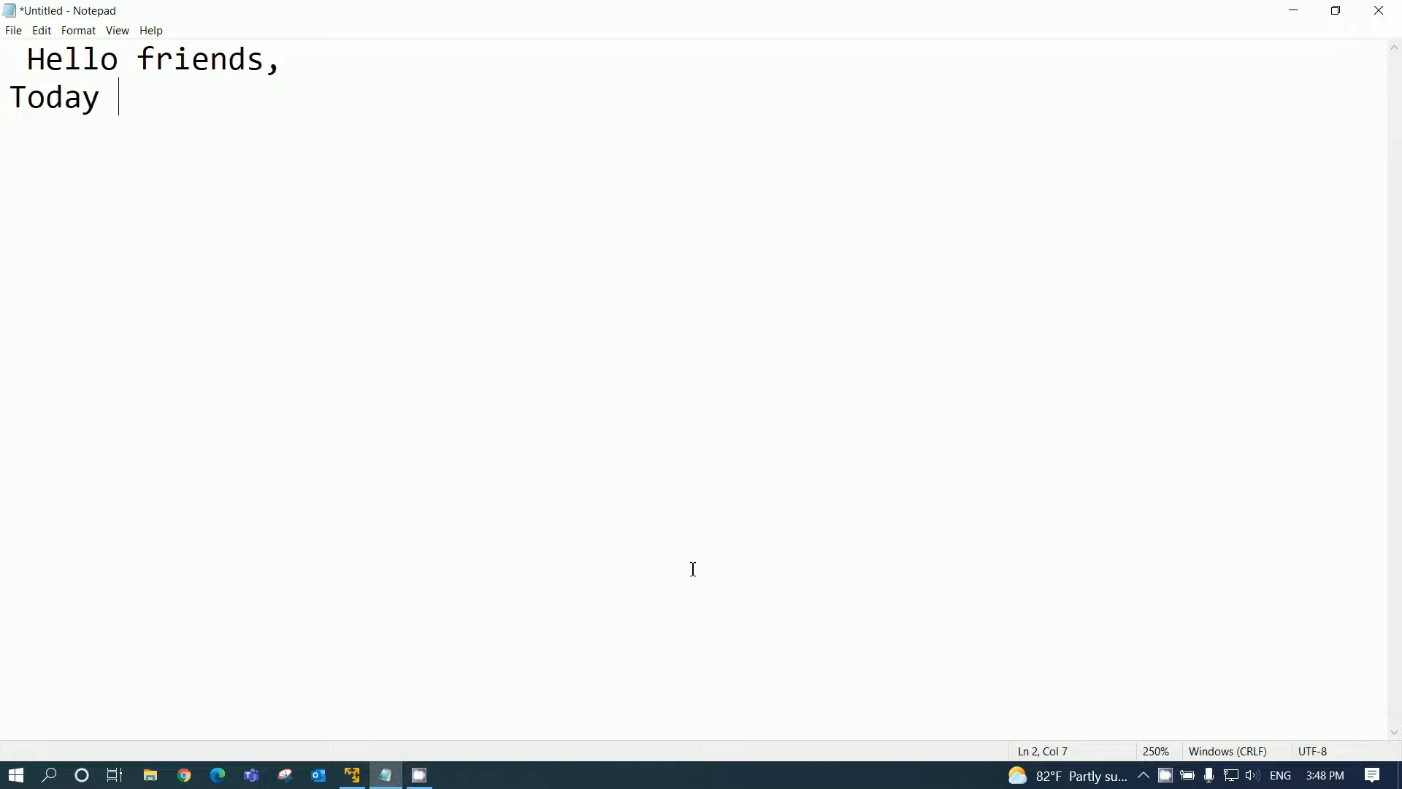
- Continue the second line of the note with "I will show and share about"
{"action": "type", "text": "hsow"}
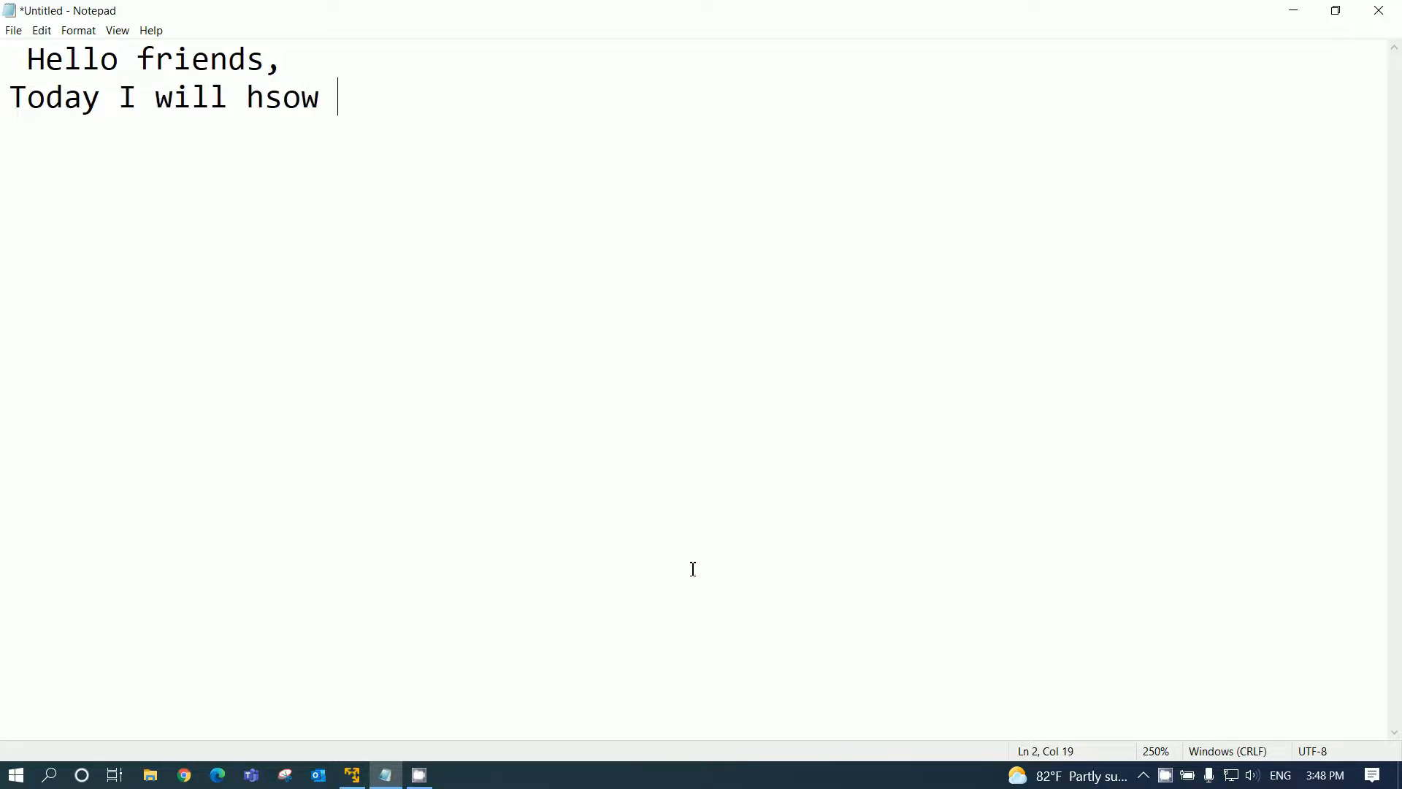
{"action": "key", "text": "BackSpace"}
{"action": "key", "text": "BackSpace"}
{"action": "key", "text": "BackSpace"}
{"action": "key", "text": "BackSpace"}
{"action": "key", "text": "BackSpace"}
{"action": "type", "text": "show and sha"}
{"action": "key", "text": "BackSpace"}
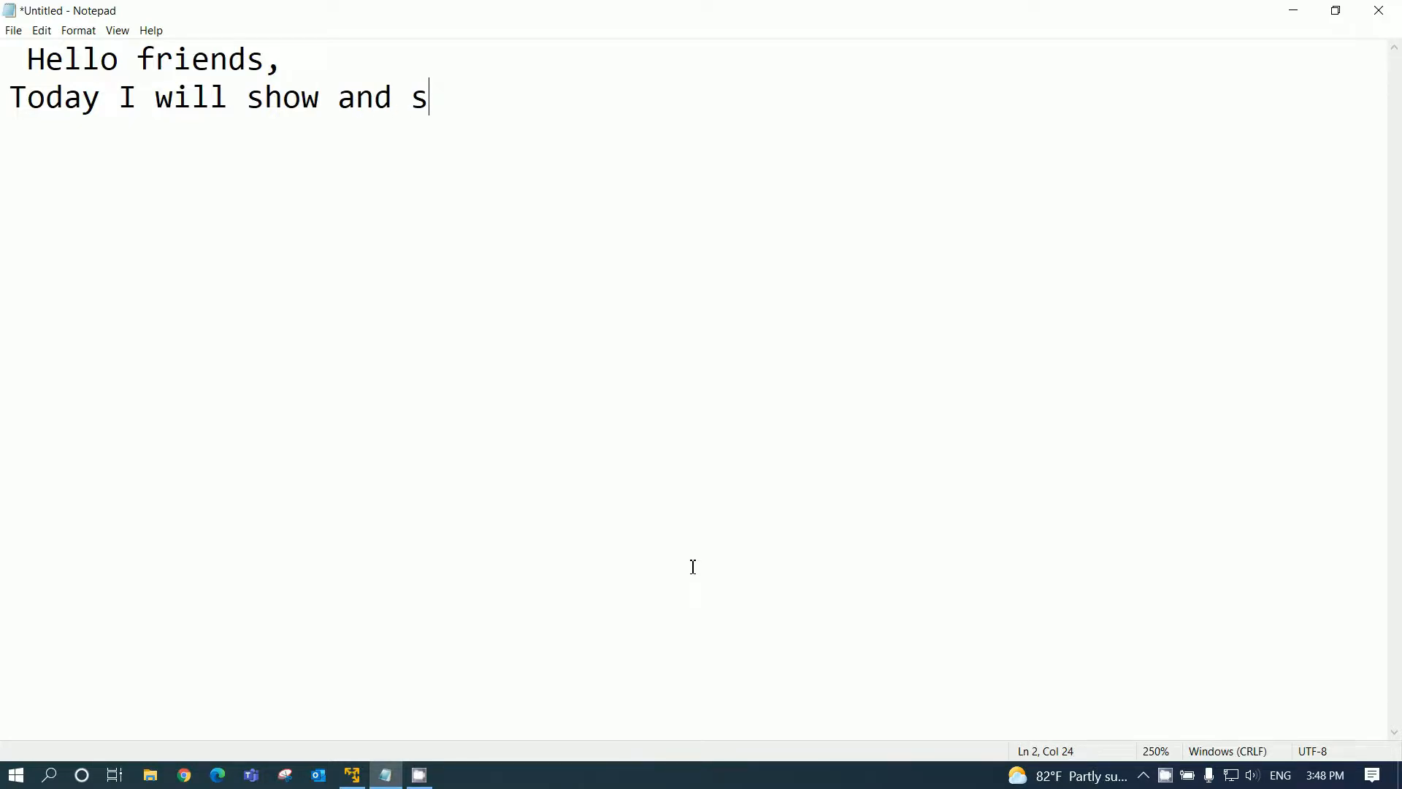
{"action": "type", "text": "hare about "}
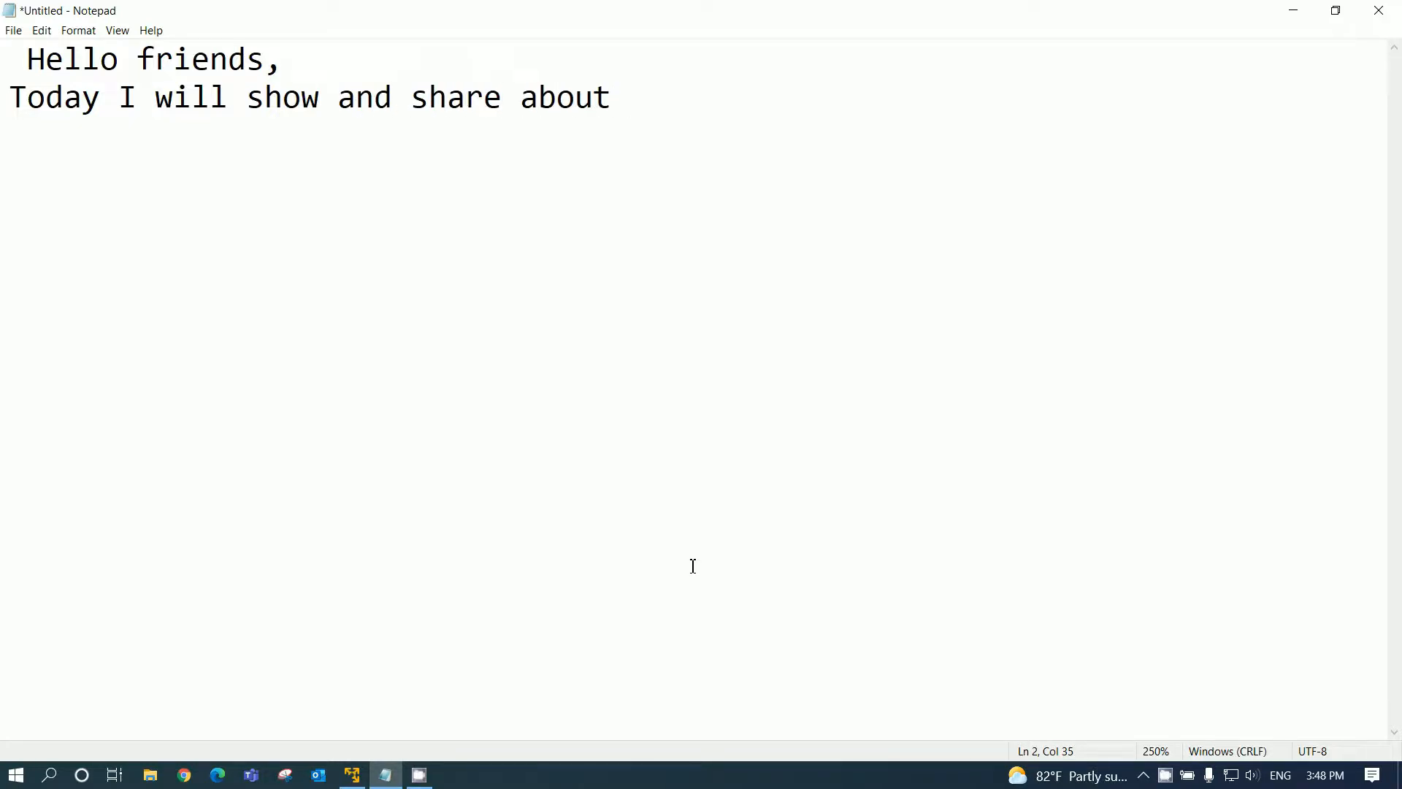
- Extend the sentence with "how to backup program from PLC S7-300 CPU 314C-2PN/DP"
{"action": "type", "text": "how to backup prg"}
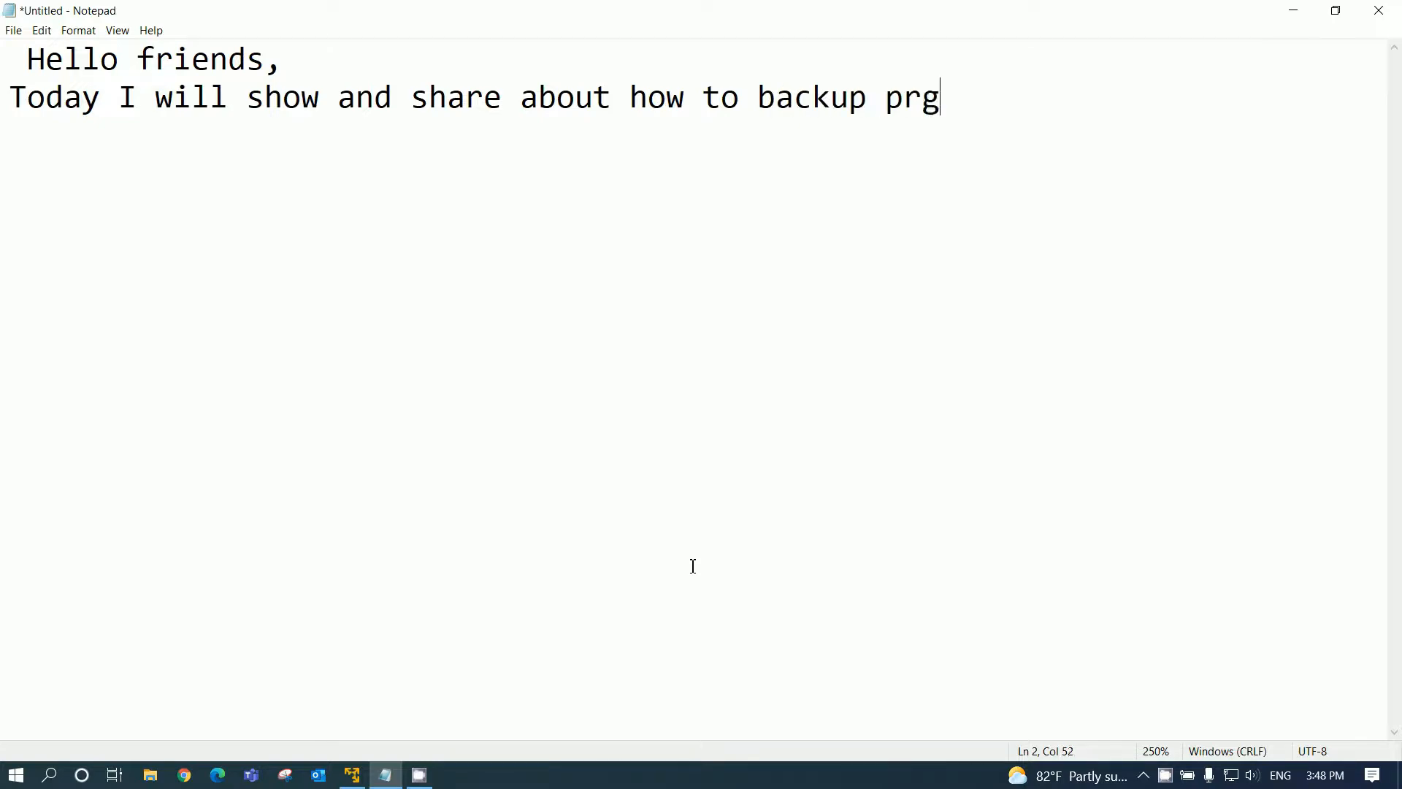
{"action": "key", "text": "BackSpace"}
{"action": "type", "text": "ogram from PL C"}
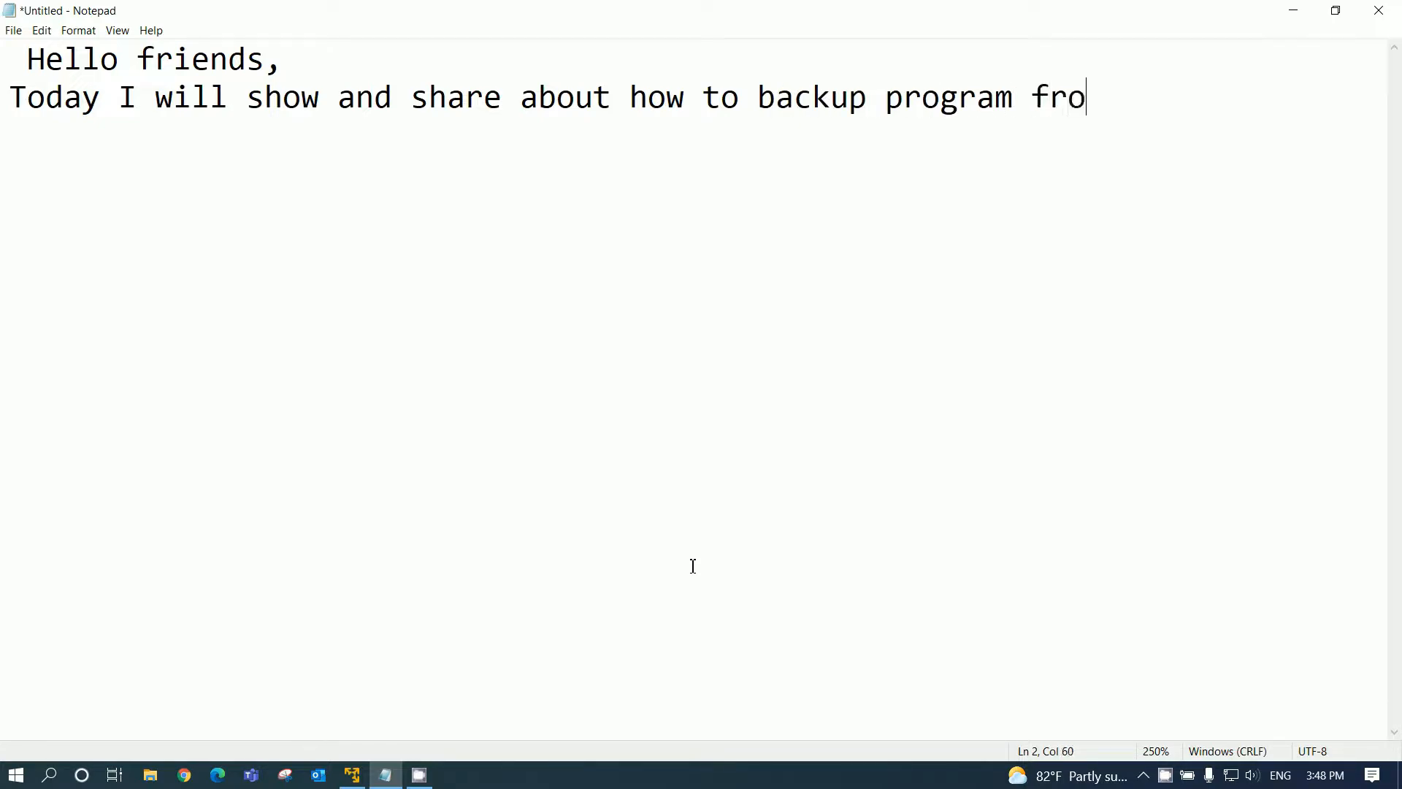
{"action": "key", "text": "BackSpace"}
{"action": "key", "text": "BackSpace"}
{"action": "type", "text": "C S"}
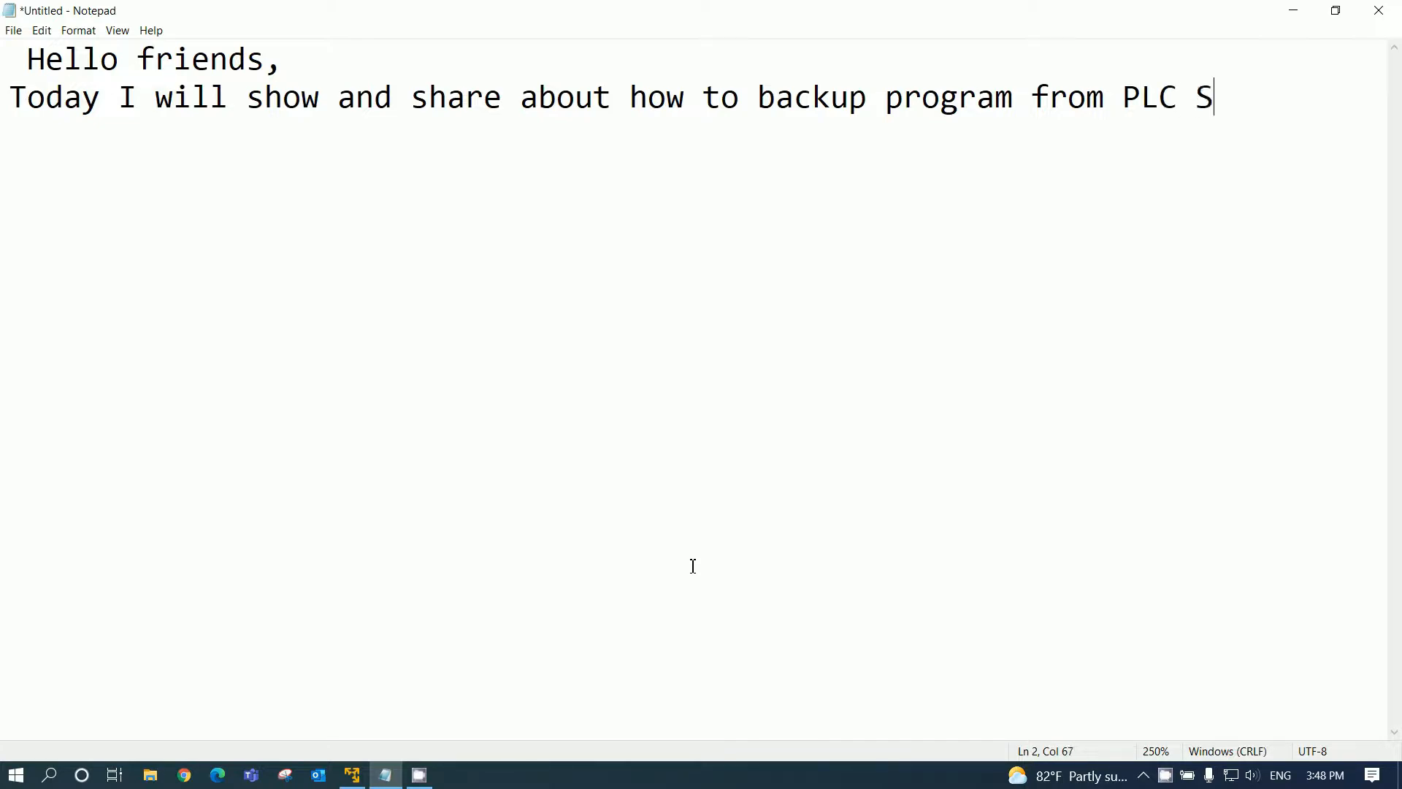
{"action": "type", "text": "7-300 C"}
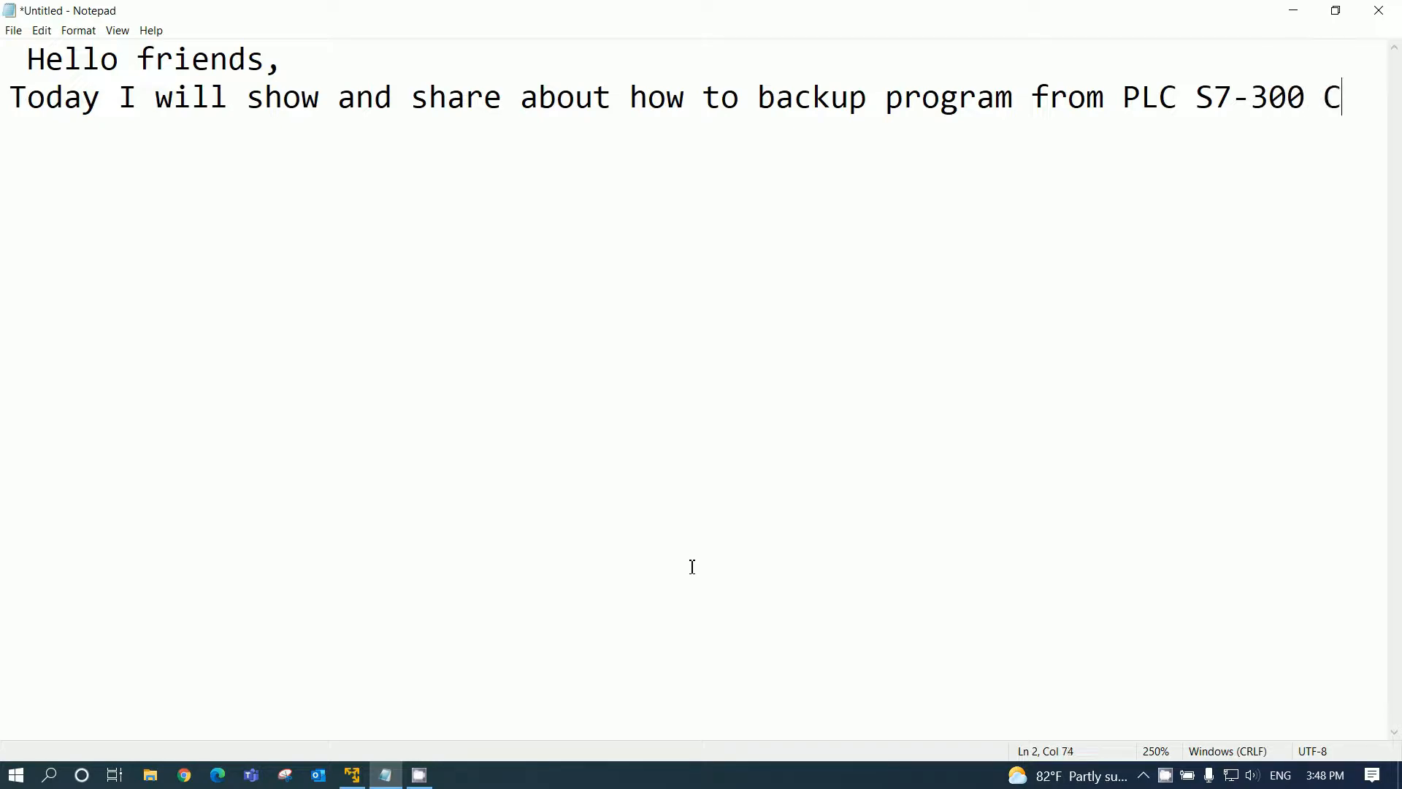
{"action": "type", "text": "PU 314C"}
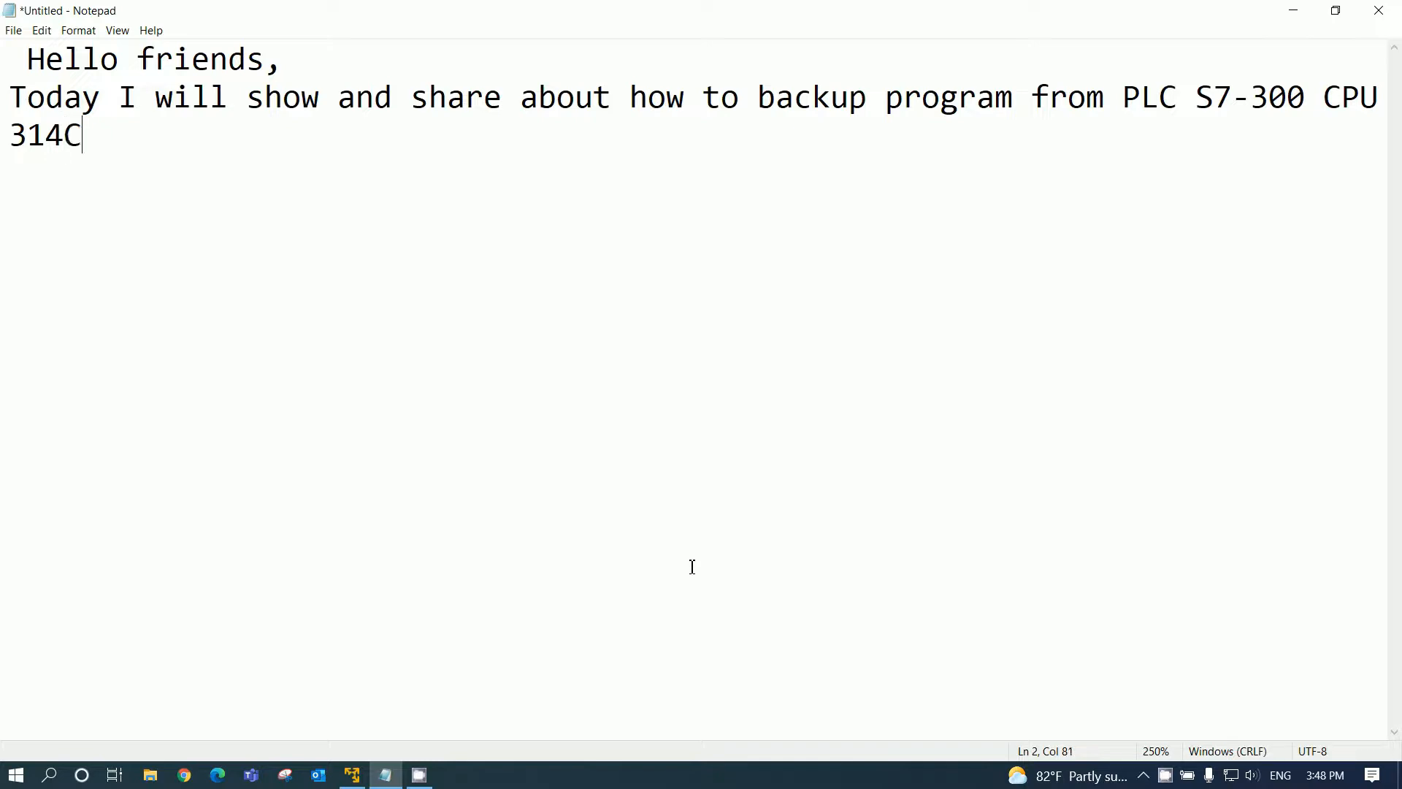
{"action": "type", "text": "-2PN/DP "}
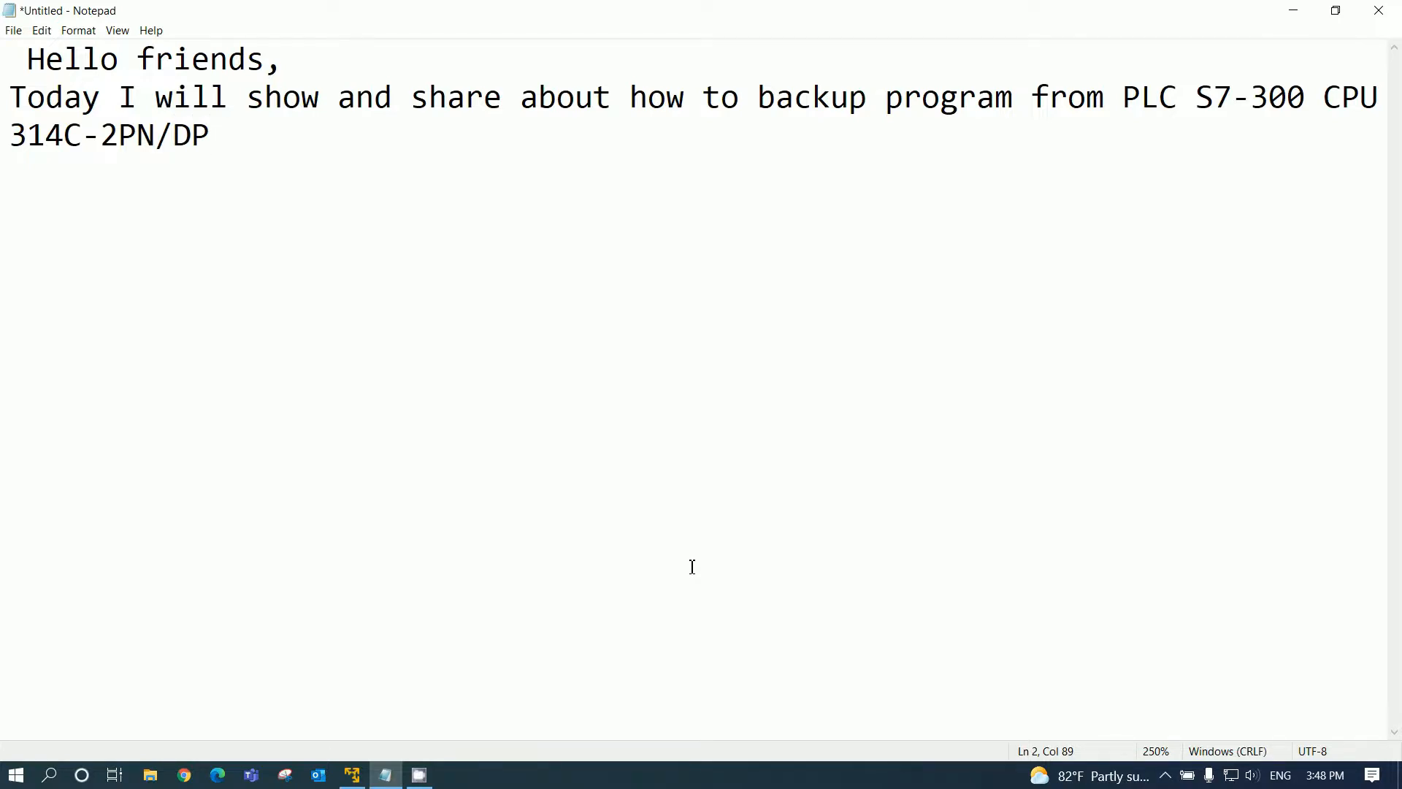
- Finish the sentence in the note with "by using TIA Portal V17."
{"action": "type", "text": "by using T"}
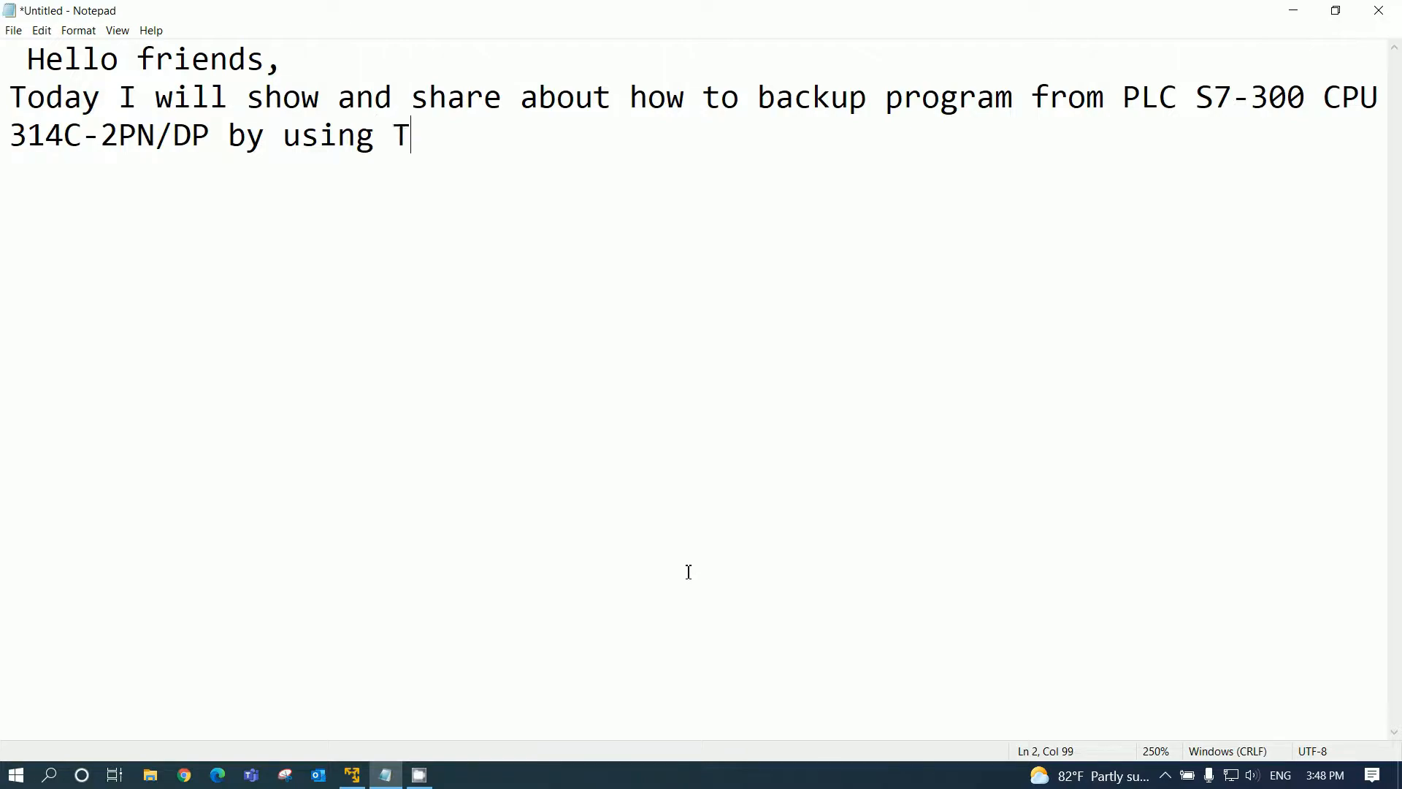
{"action": "type", "text": "IA Porta"}
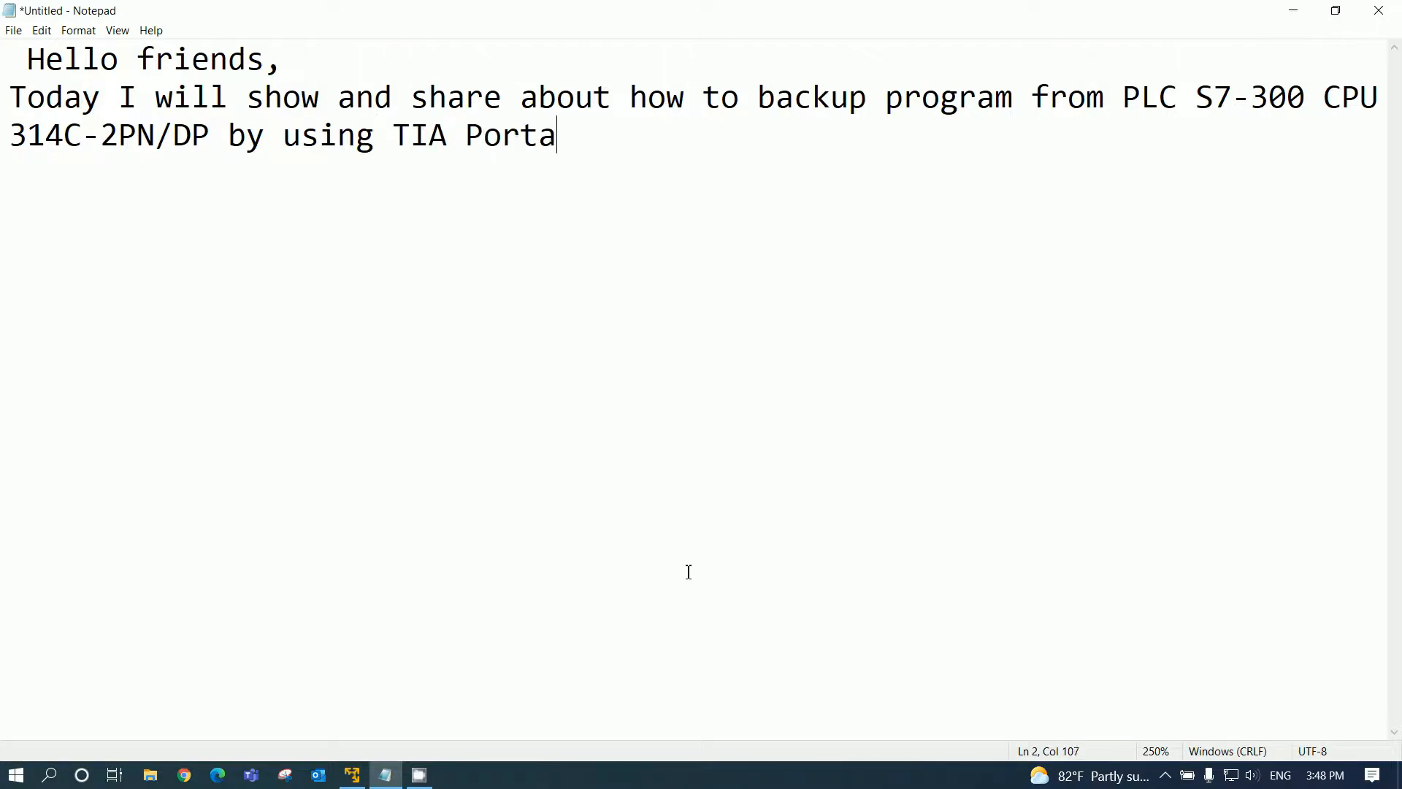
{"action": "type", "text": "l V17."}
- Add a new line to the note reading "Let start with me..."
{"action": "key", "text": "Return"}
{"action": "type", "text": "Let"}
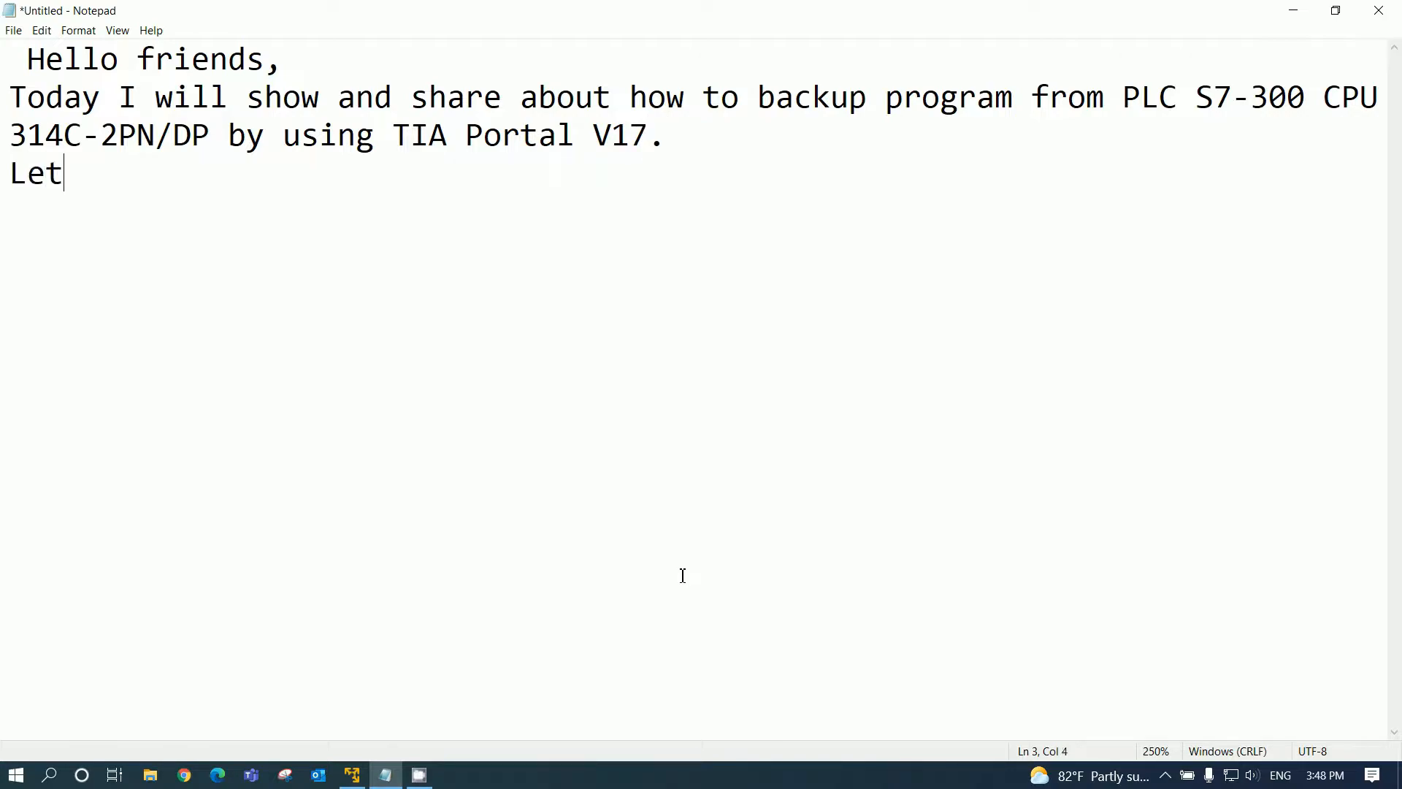
{"action": "type", "text": " start wi"}
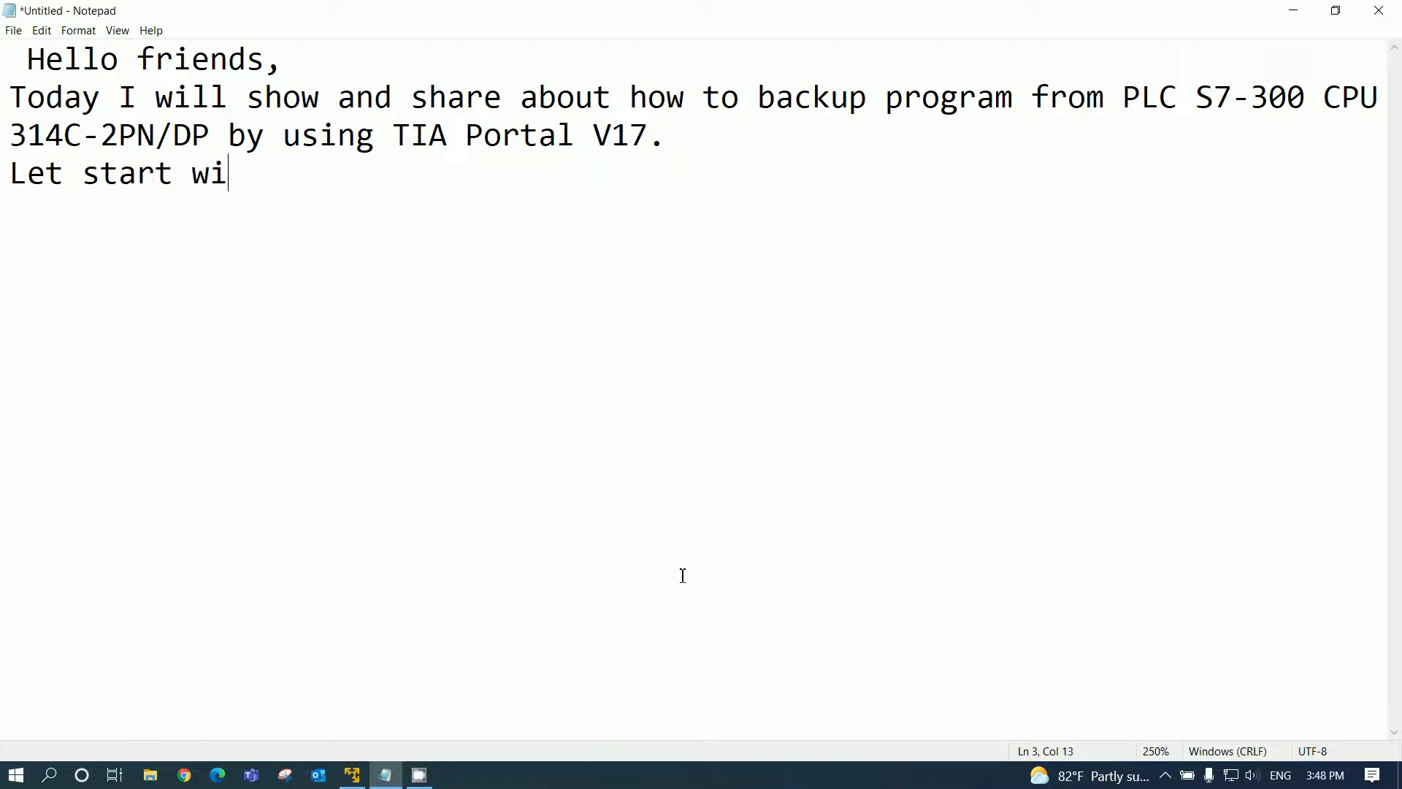
{"action": "type", "text": "y"}
{"action": "key", "text": "BackSpace"}
{"action": "type", "text": "th me..."}
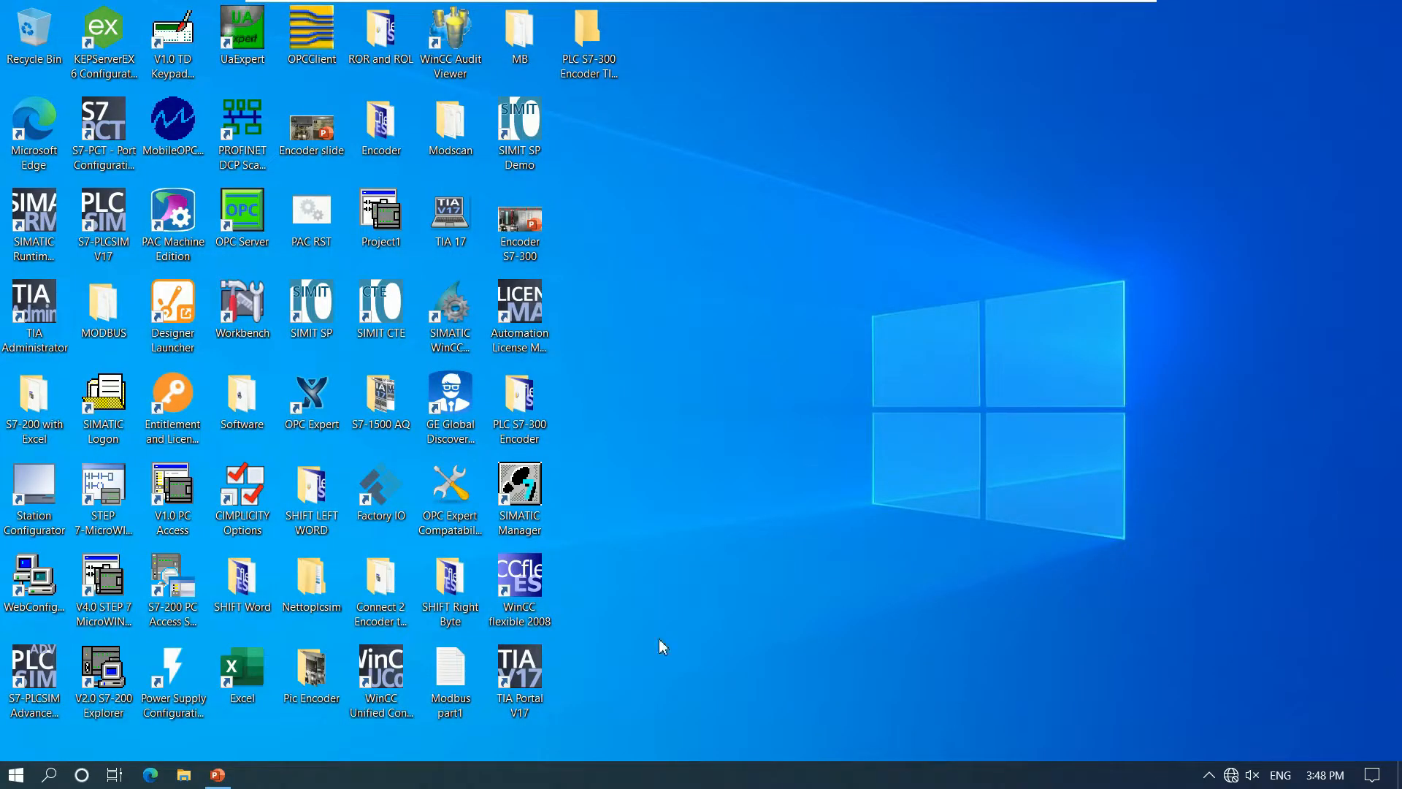
- Launch TIA Portal V17 and start a new project named "S7-300 CPU314C-2PN-DP BAK"
{"action": "double_click", "coordinate": [538, 656]}
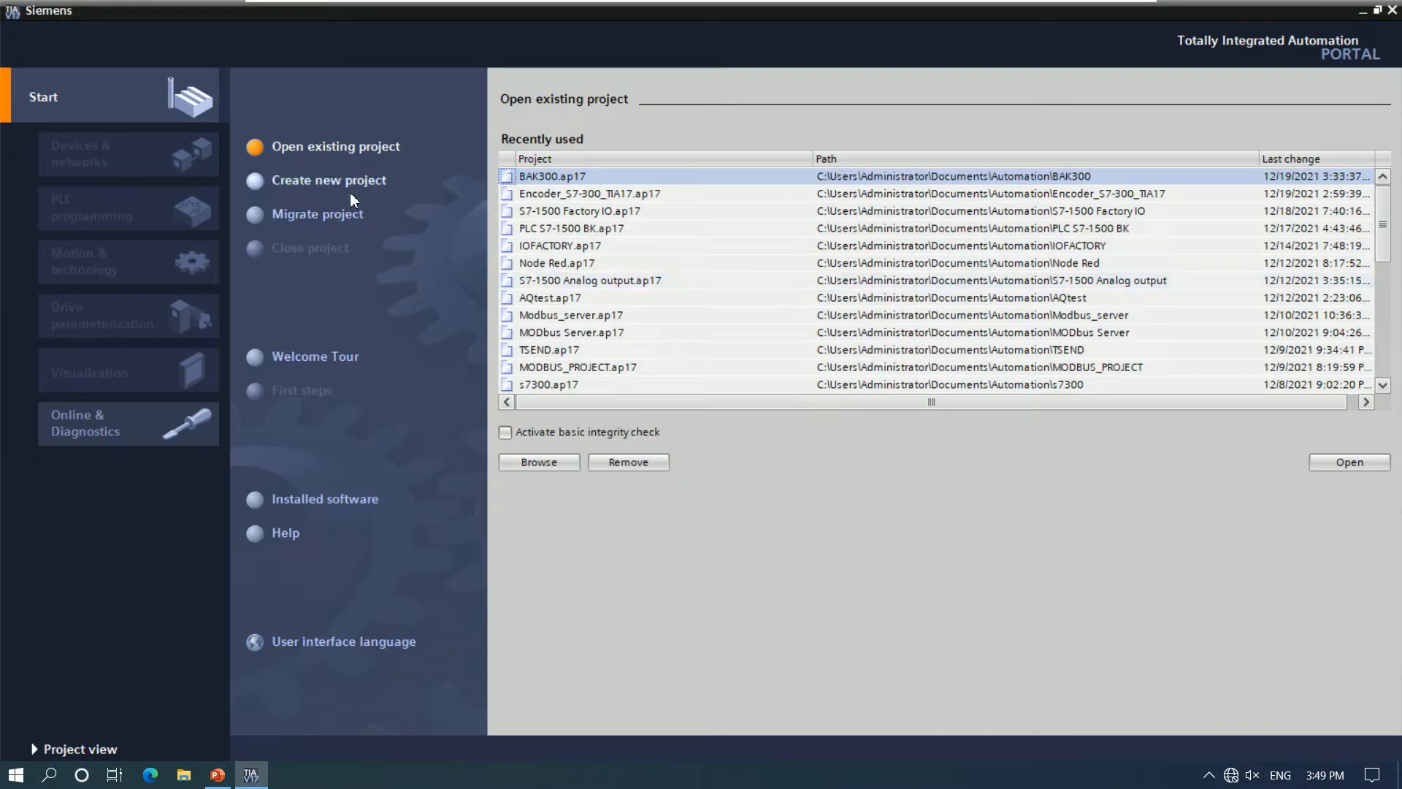
{"action": "left_click", "coordinate": [345, 181]}
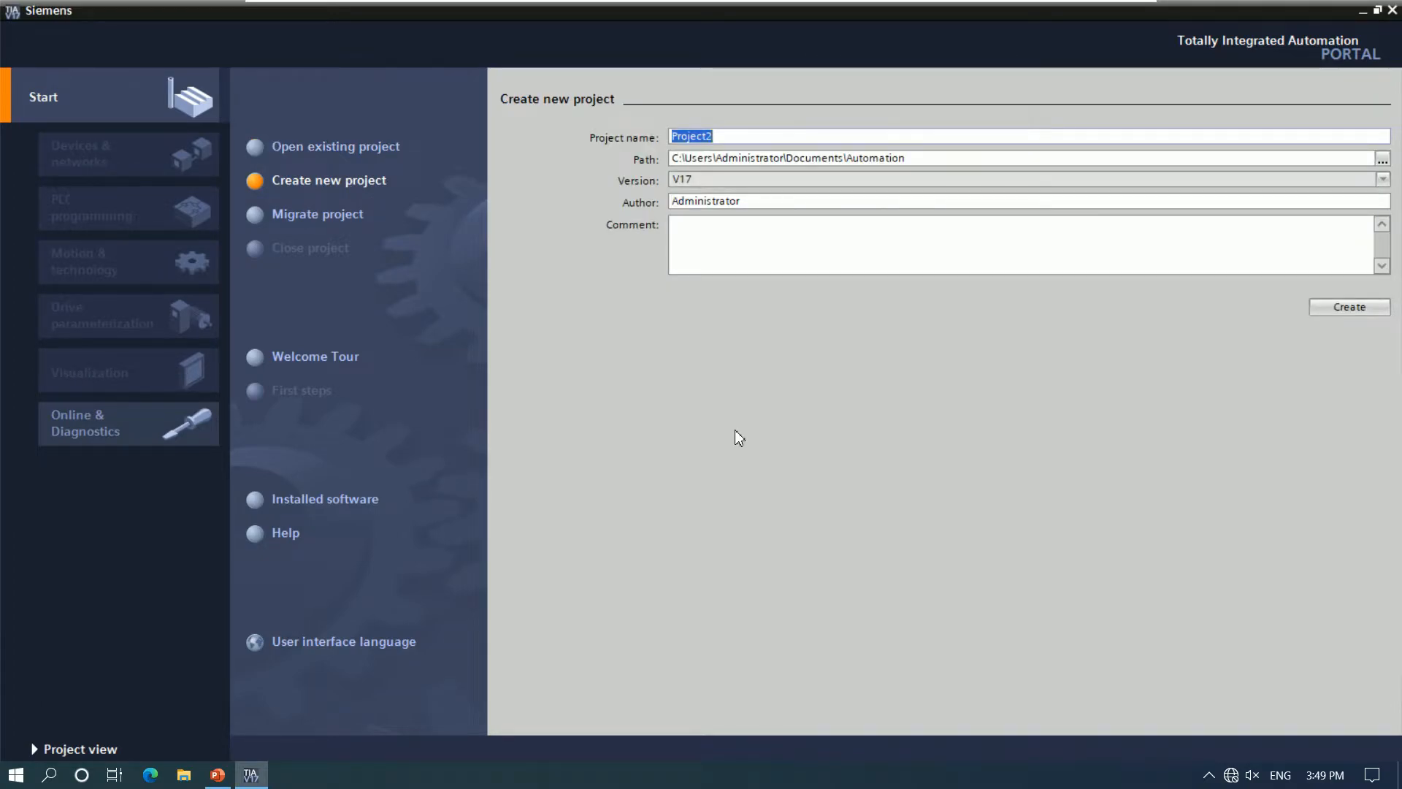
{"action": "type", "text": "S7-300 CPU314C-2PN"}
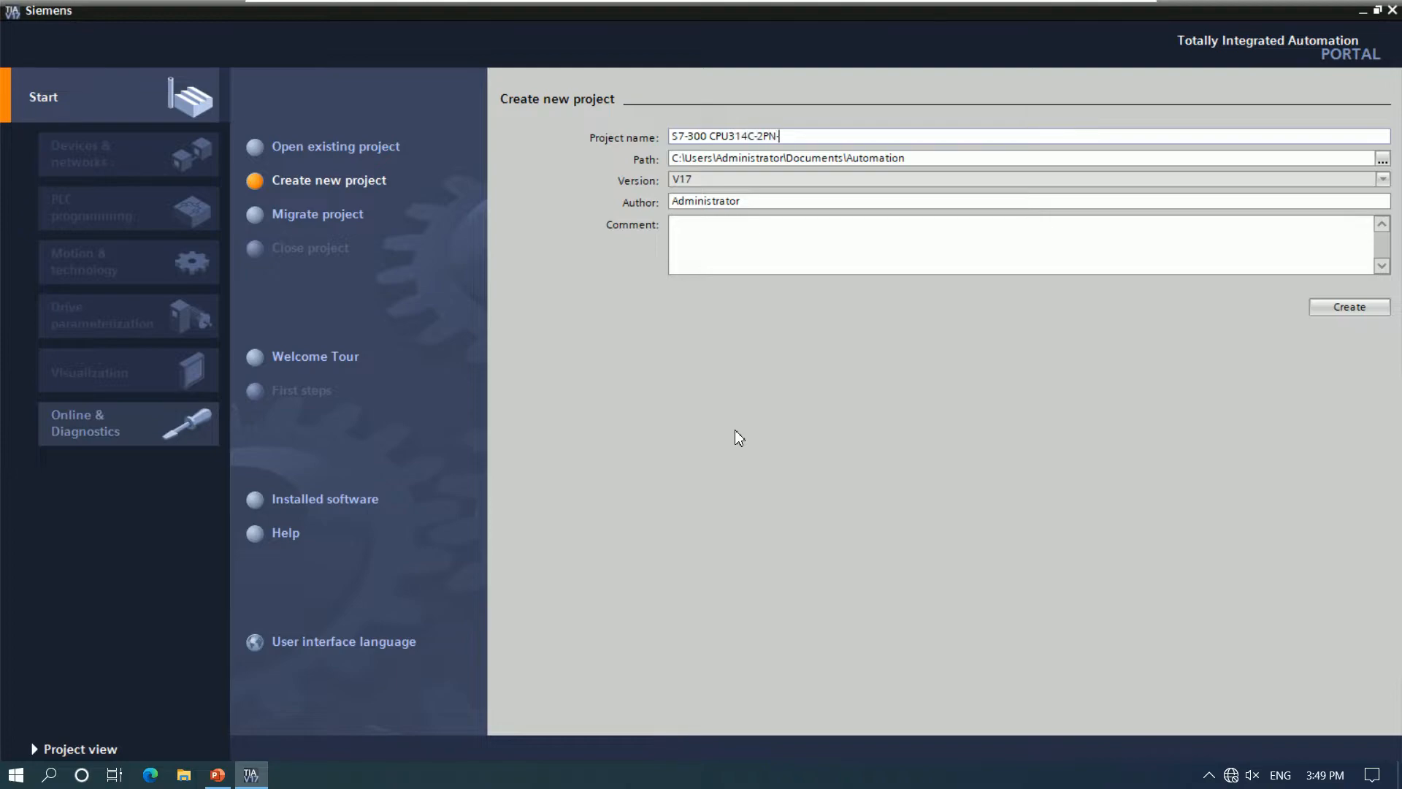
{"action": "type", "text": "-DP ab"}
{"action": "key", "text": "BackSpace"}
{"action": "key", "text": "BackSpace"}
{"action": "type", "text": "BAK"}
- Switch to the Windows desktop and create a folder there named "S7-300 BAK"
{"action": "left_click", "coordinate": [1362, 11]}
{"action": "right_click", "coordinate": [1010, 298]}
{"action": "mouse_move", "coordinate": [1143, 448]}
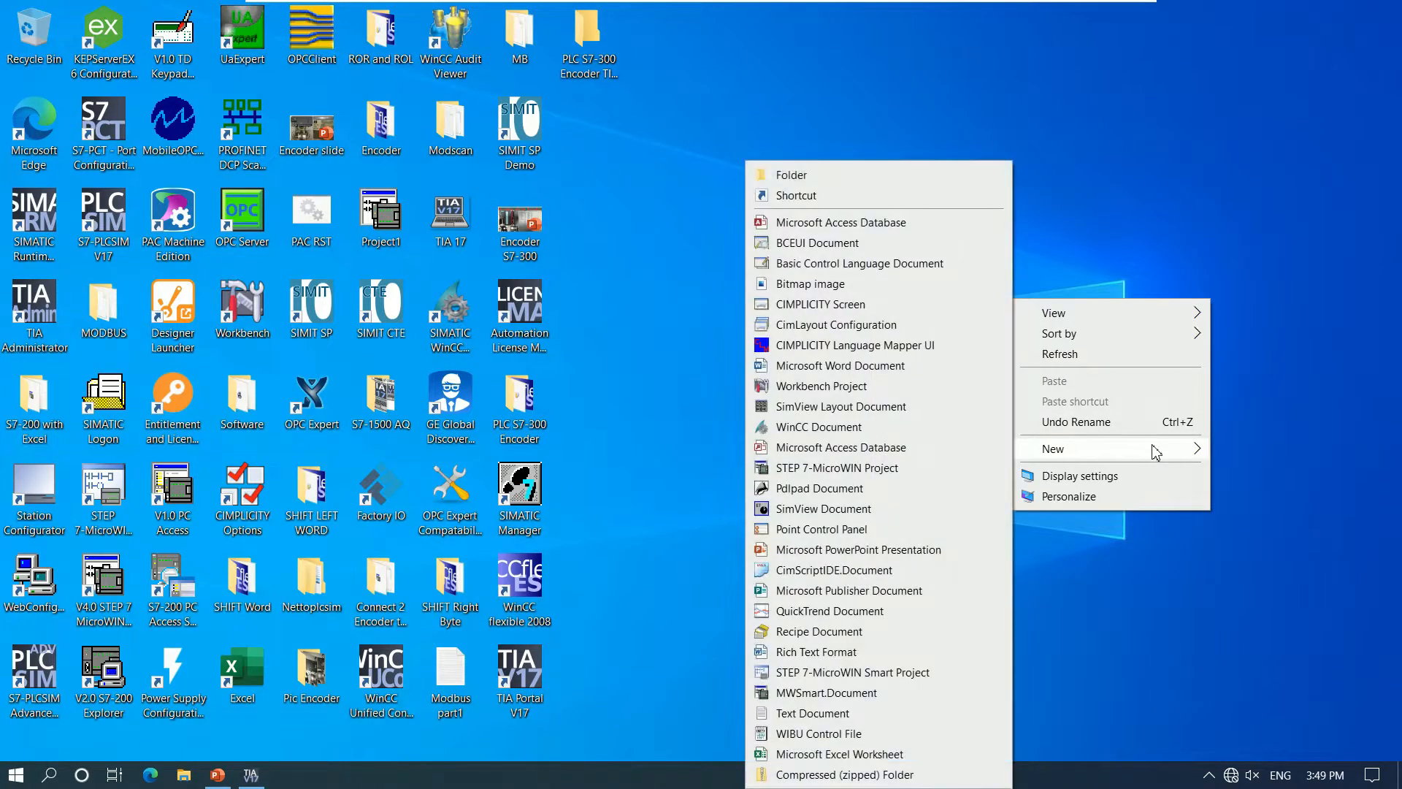
{"action": "left_click", "coordinate": [797, 175]}
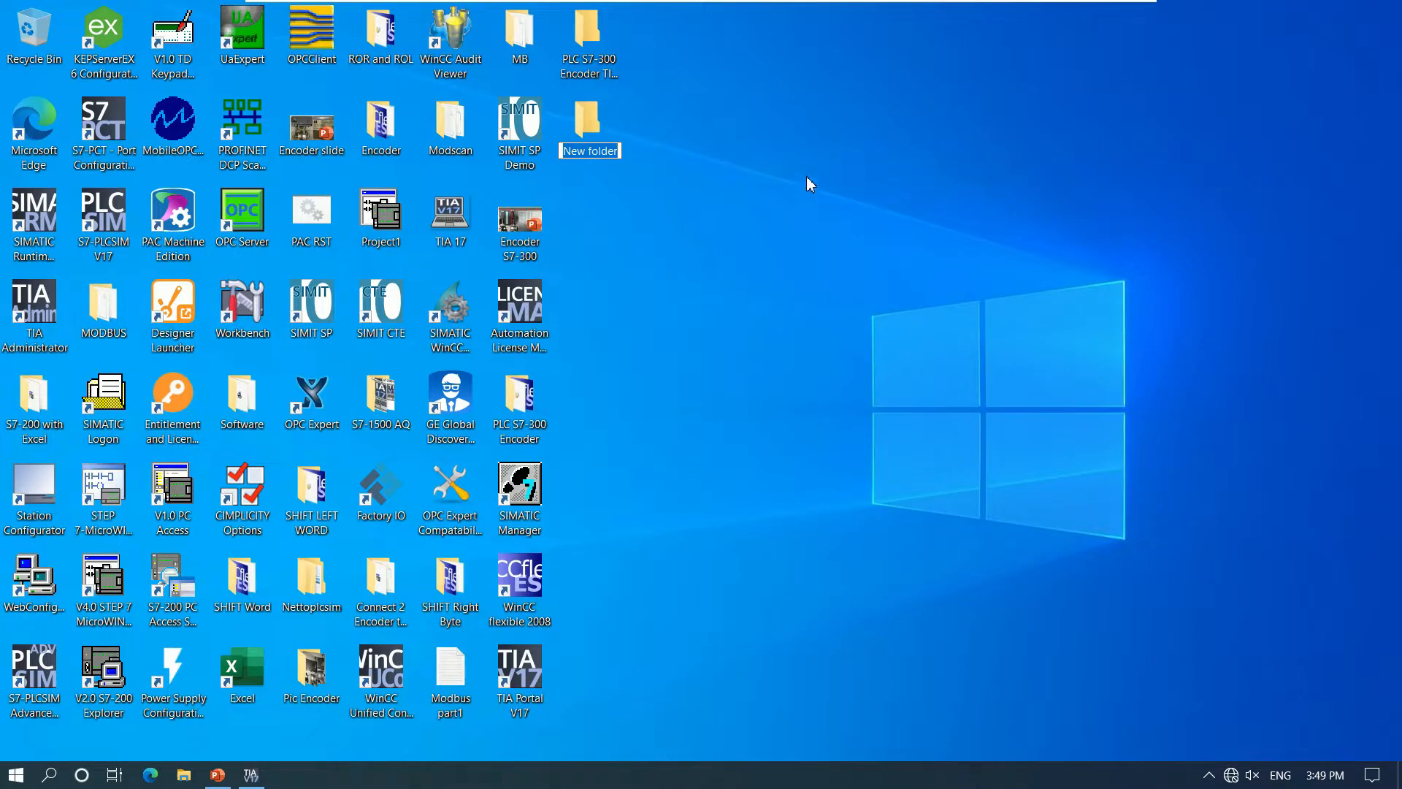
{"action": "type", "text": "S7-300 BAK"}
{"action": "key", "text": "Return"}
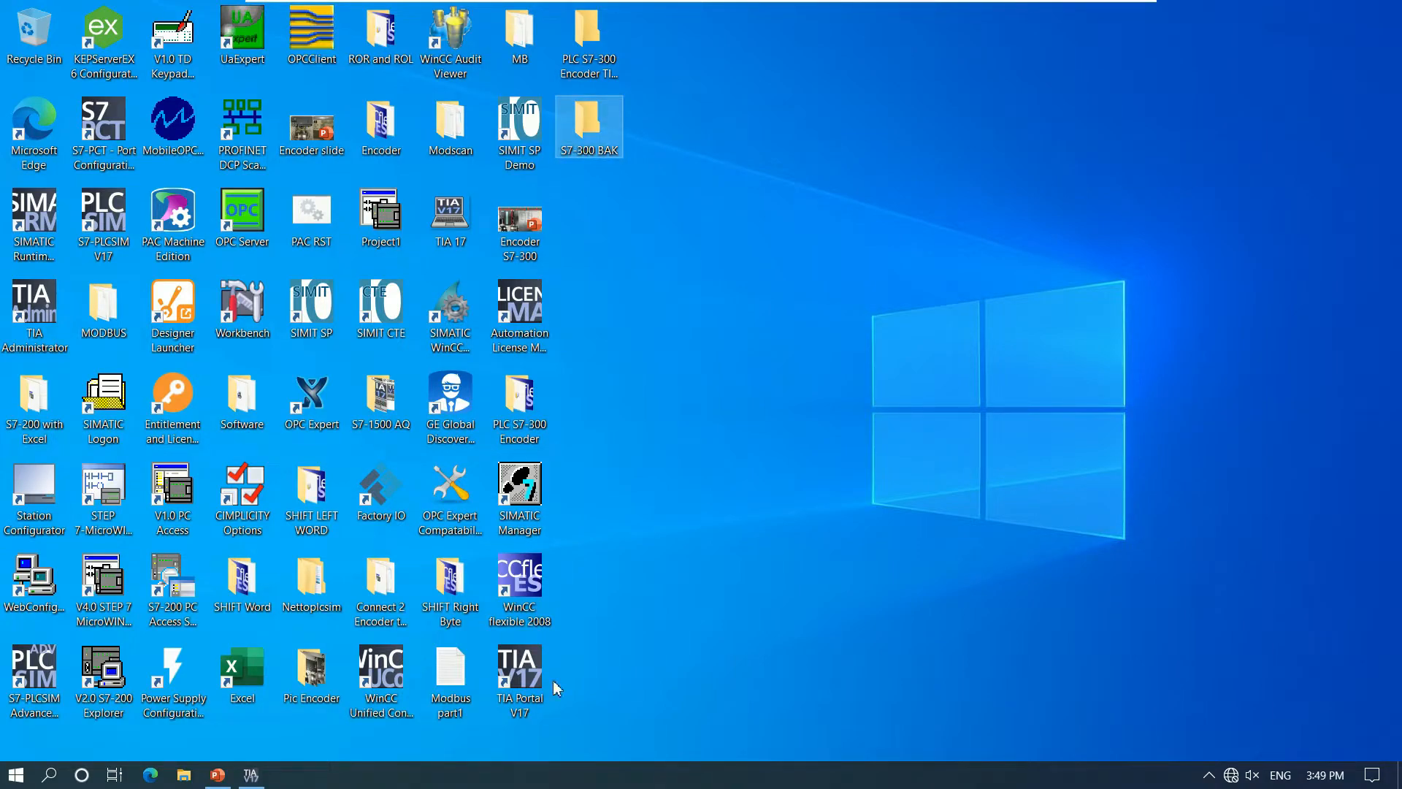
- Return to TIA Portal, set the project path to the desktop folder S7-300 BAK and create the project
{"action": "left_click", "coordinate": [251, 773]}
{"action": "left_click", "coordinate": [1381, 160]}
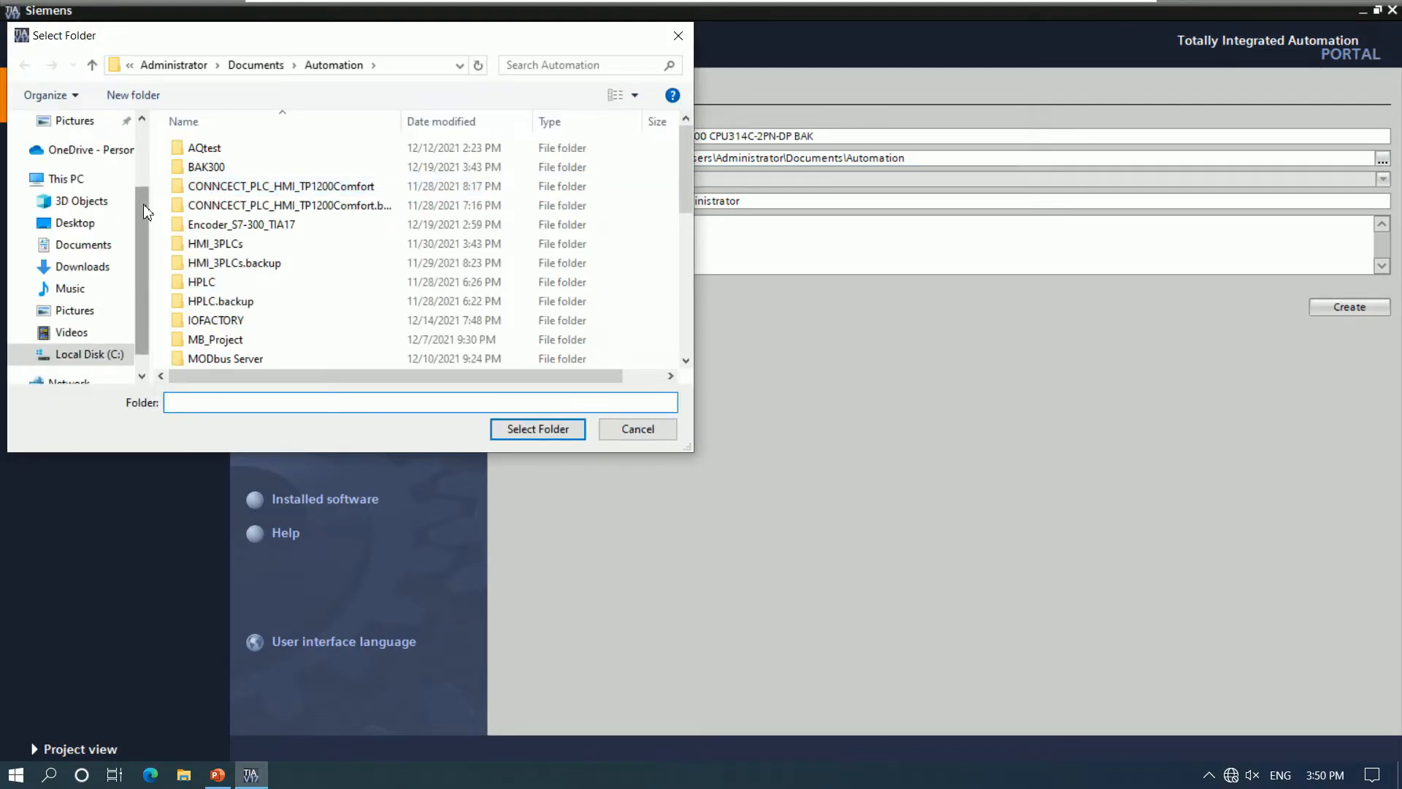
{"action": "scroll", "coordinate": [76, 157], "scroll_direction": "up", "scroll_amount": 3}
{"action": "left_click", "coordinate": [75, 157]}
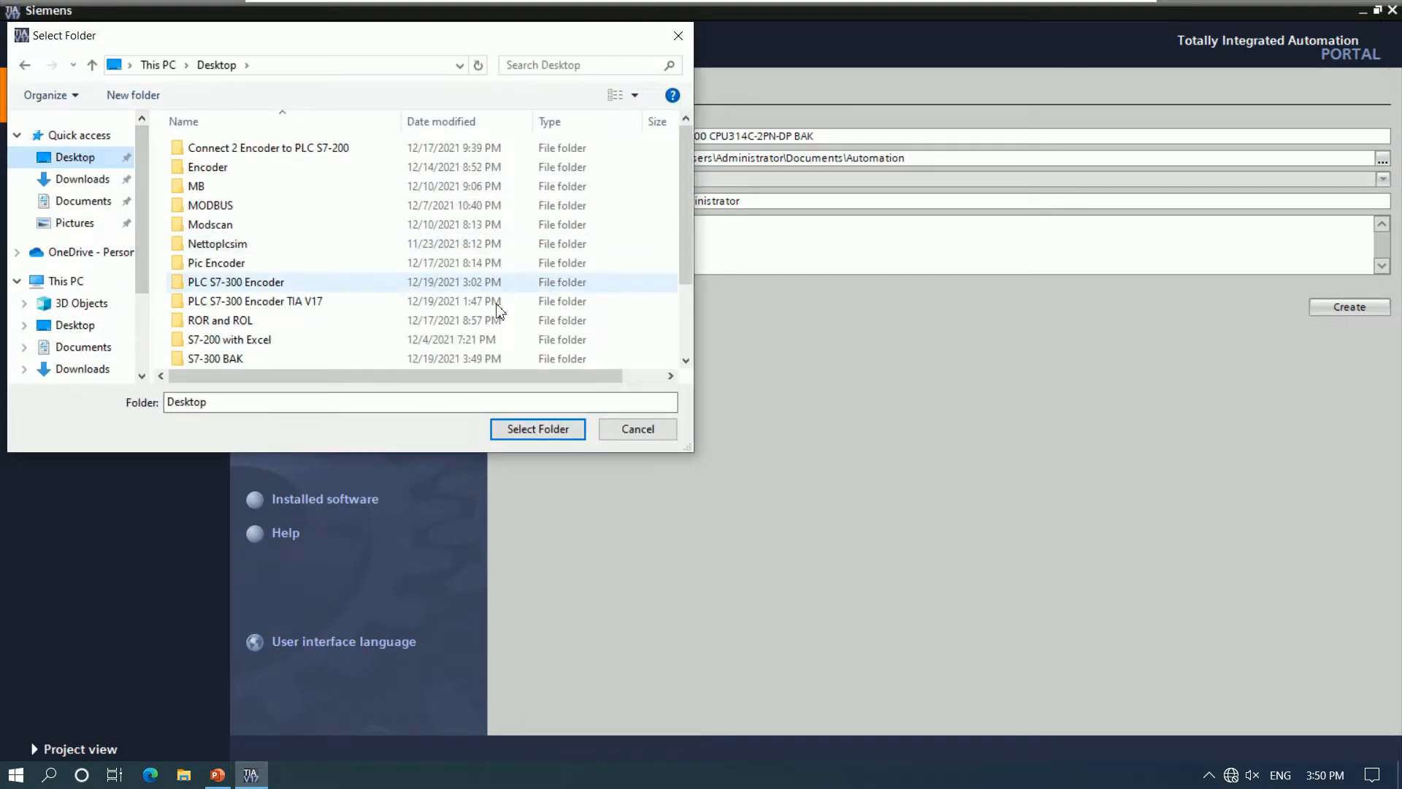
{"action": "double_click", "coordinate": [235, 358]}
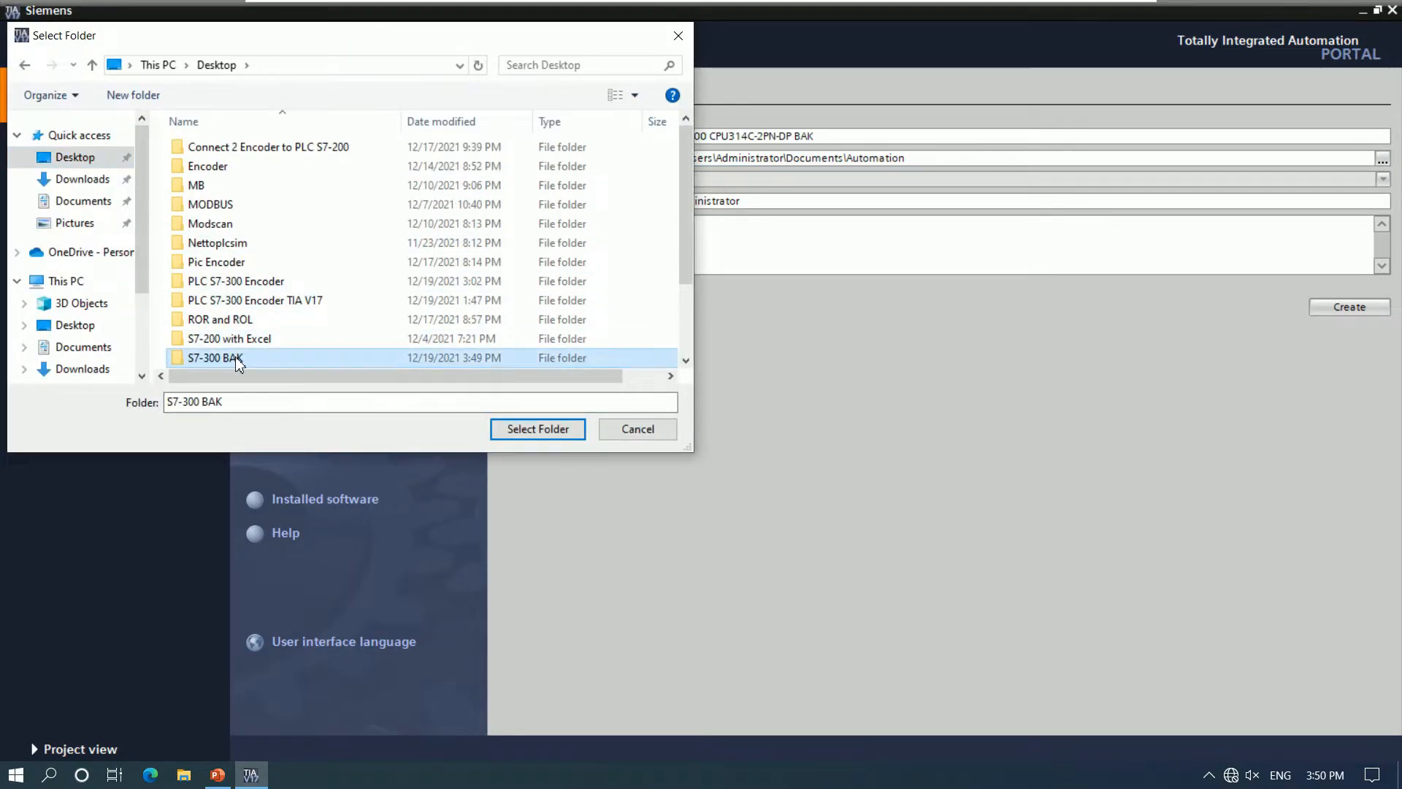
{"action": "left_click", "coordinate": [533, 428]}
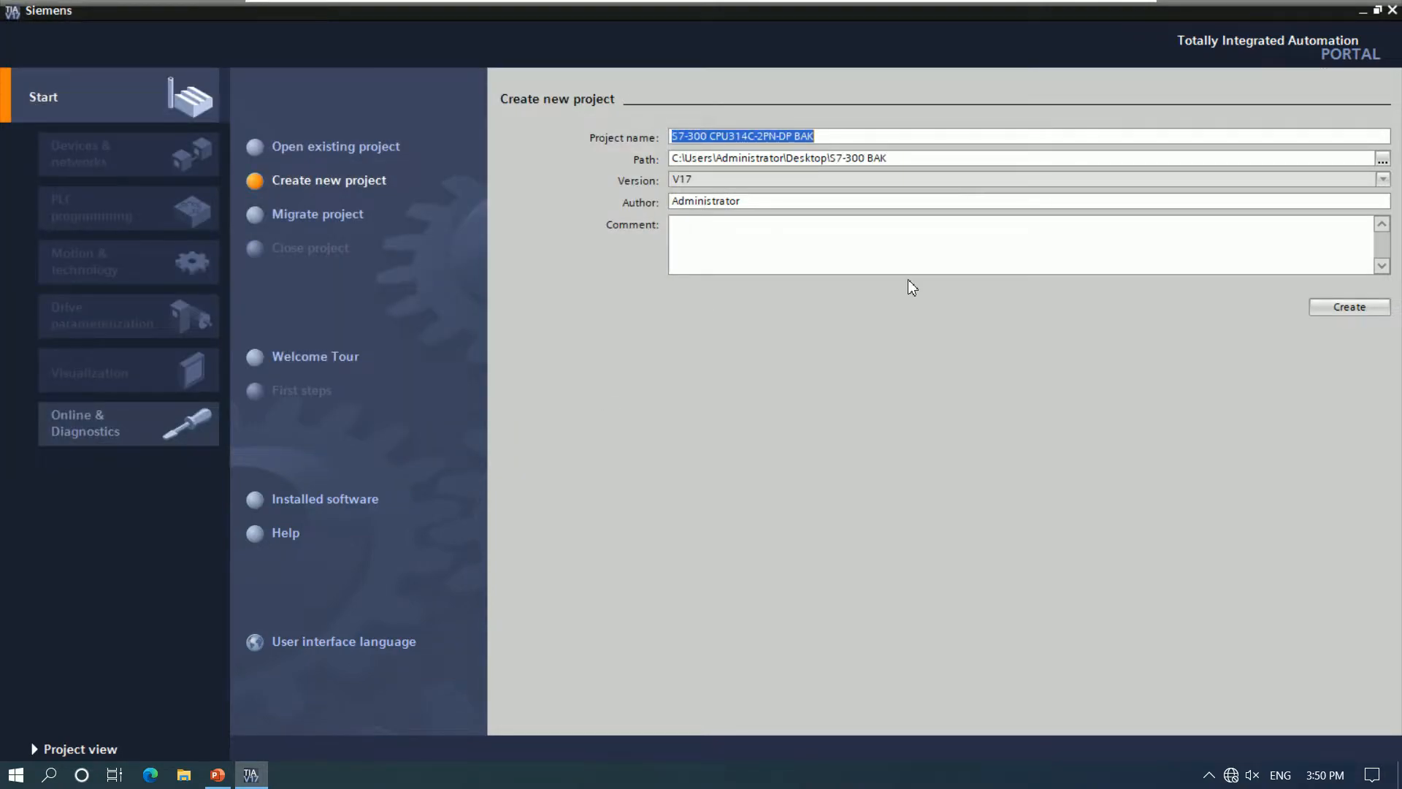
{"action": "left_click", "coordinate": [1339, 308]}
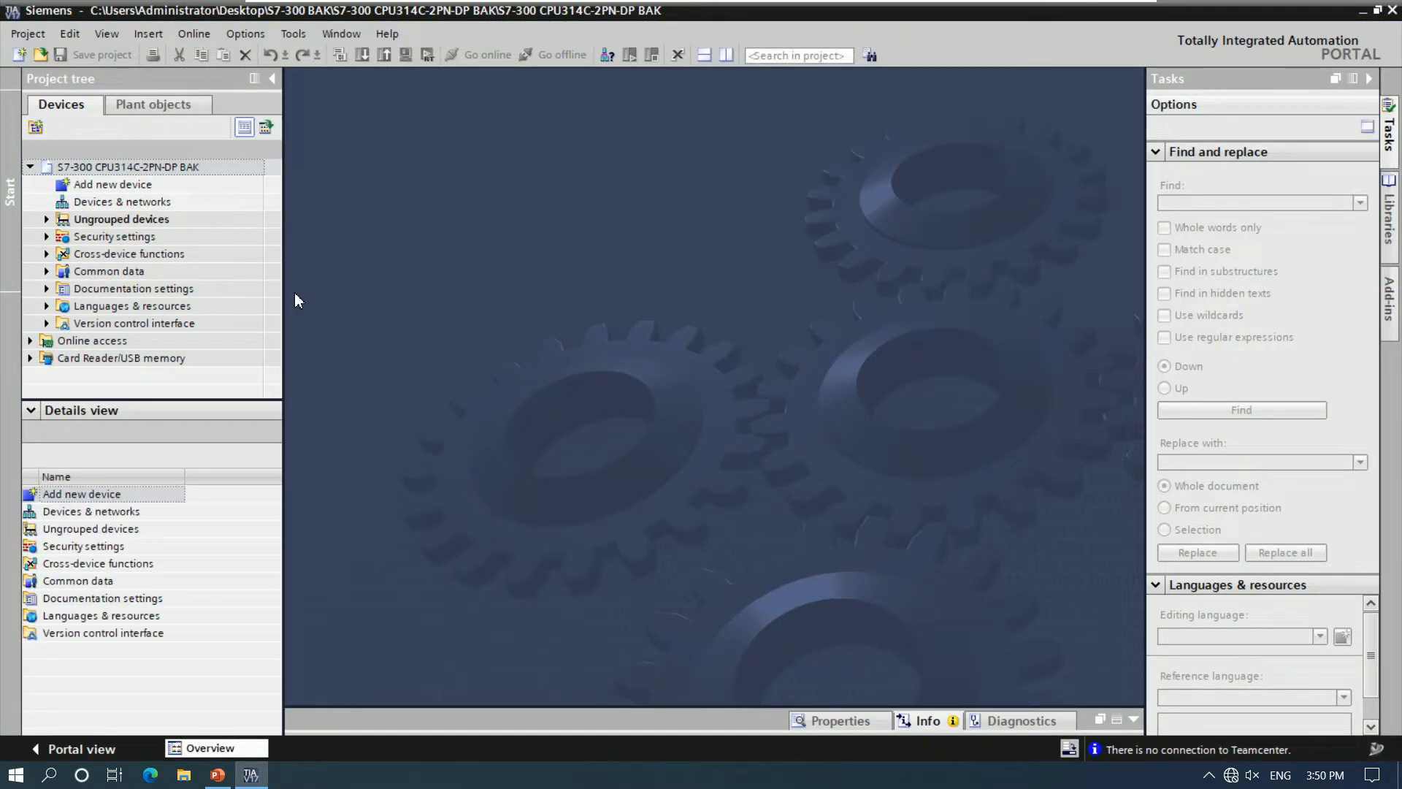
- Add a SIMATIC S7-300 controller, CPU 314C-2 PN/DP, article 6ES7 314-6EH04-0AB0, version V3.3, to the project
{"action": "left_click", "coordinate": [117, 190]}
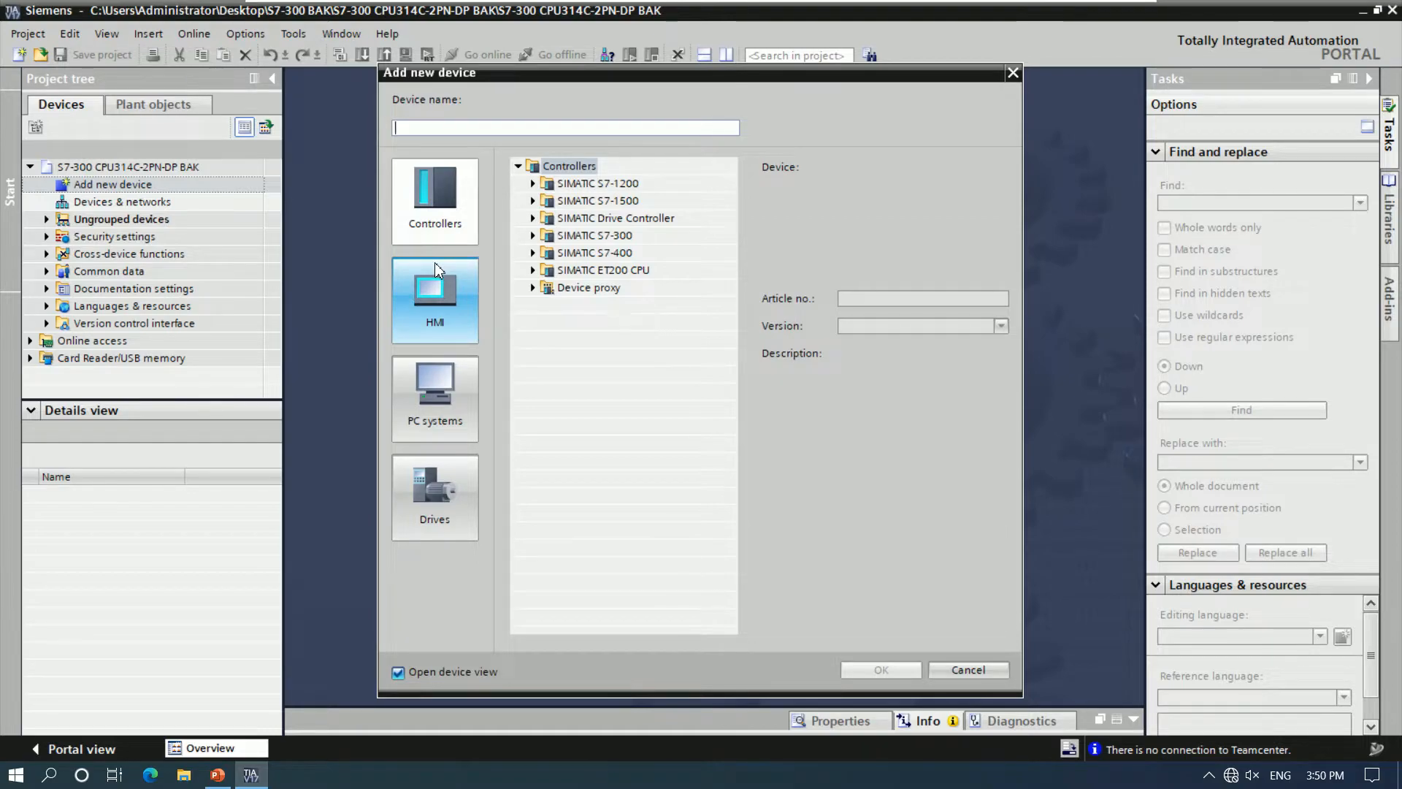
{"action": "left_click", "coordinate": [533, 235]}
{"action": "left_click", "coordinate": [548, 252]}
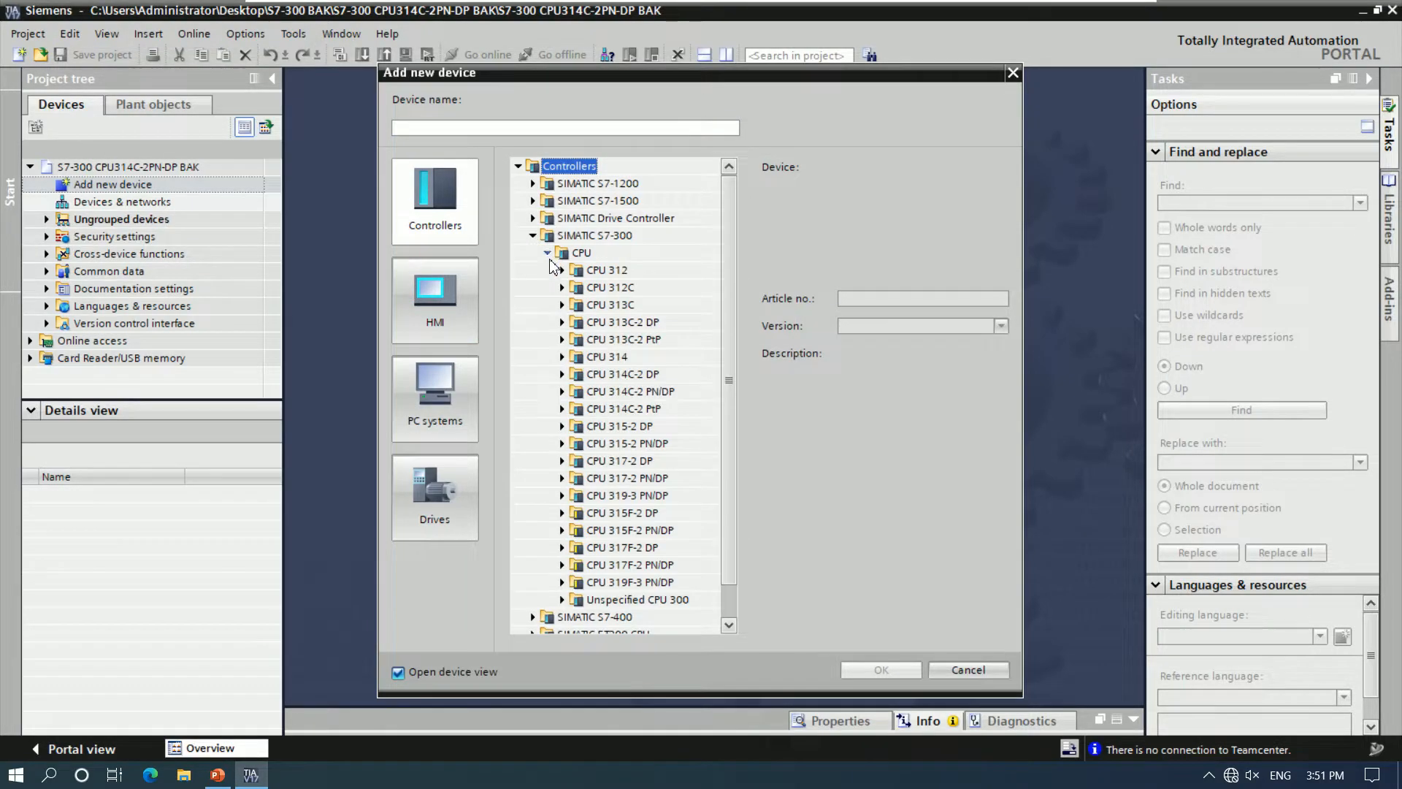
{"action": "left_click", "coordinate": [565, 393]}
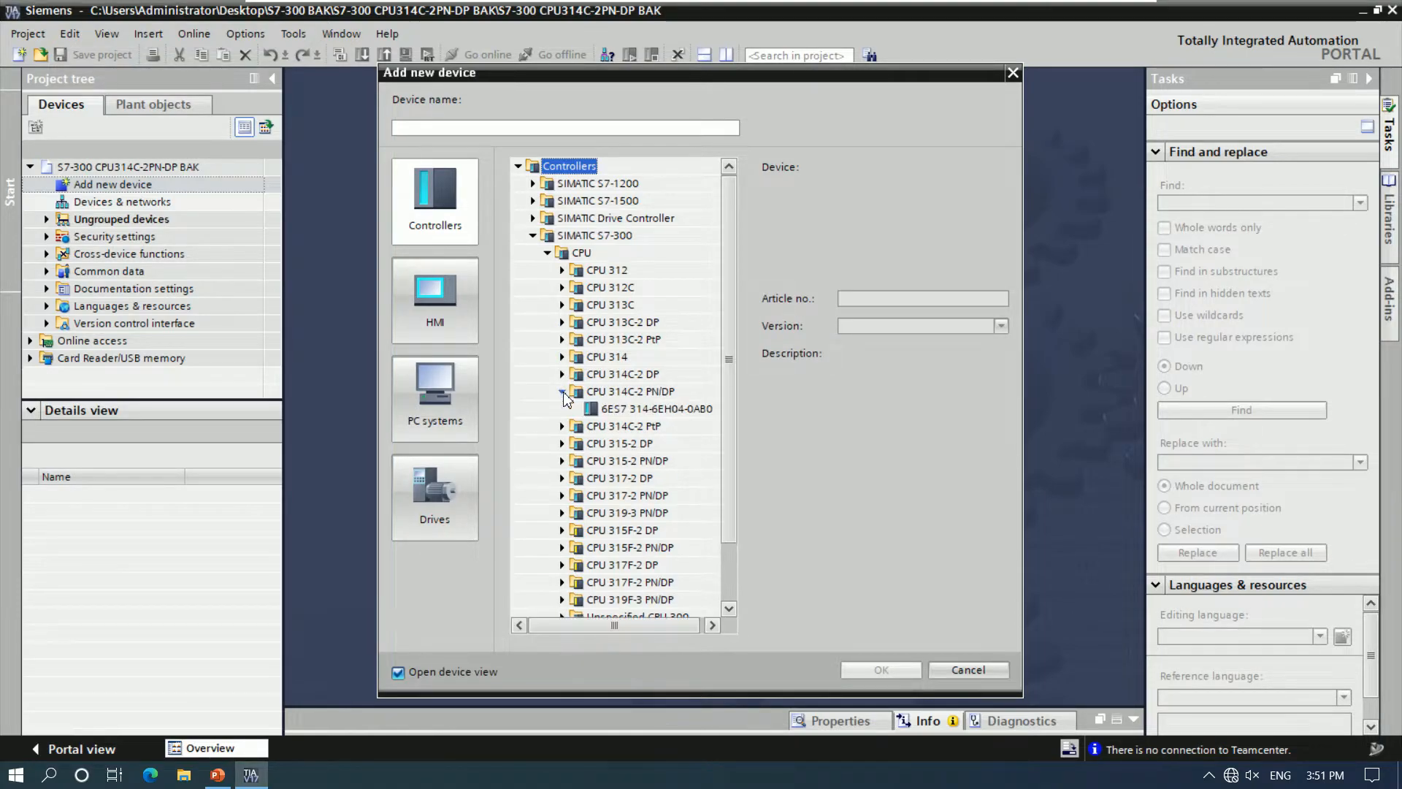
{"action": "mouse_move", "coordinate": [615, 411]}
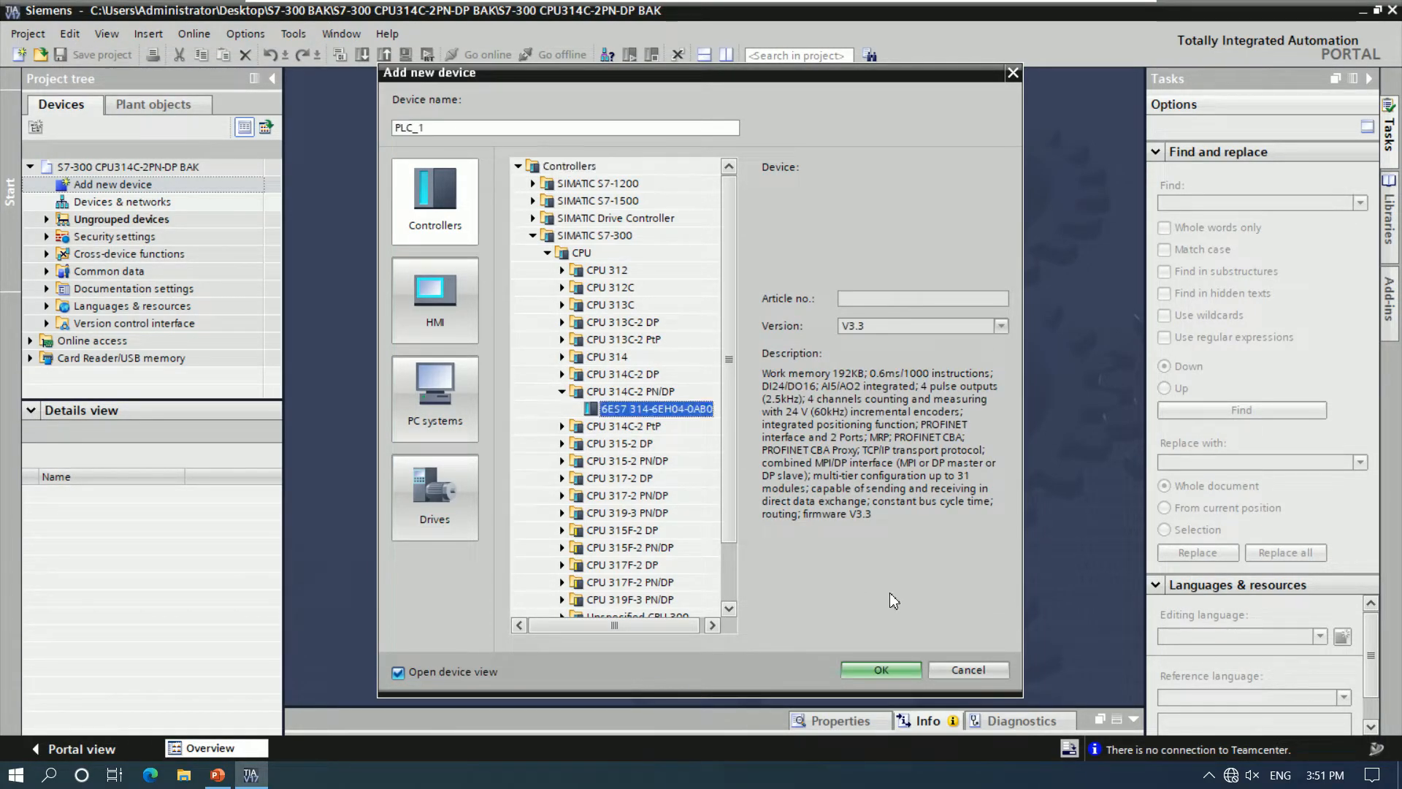
{"action": "left_click", "coordinate": [900, 668]}
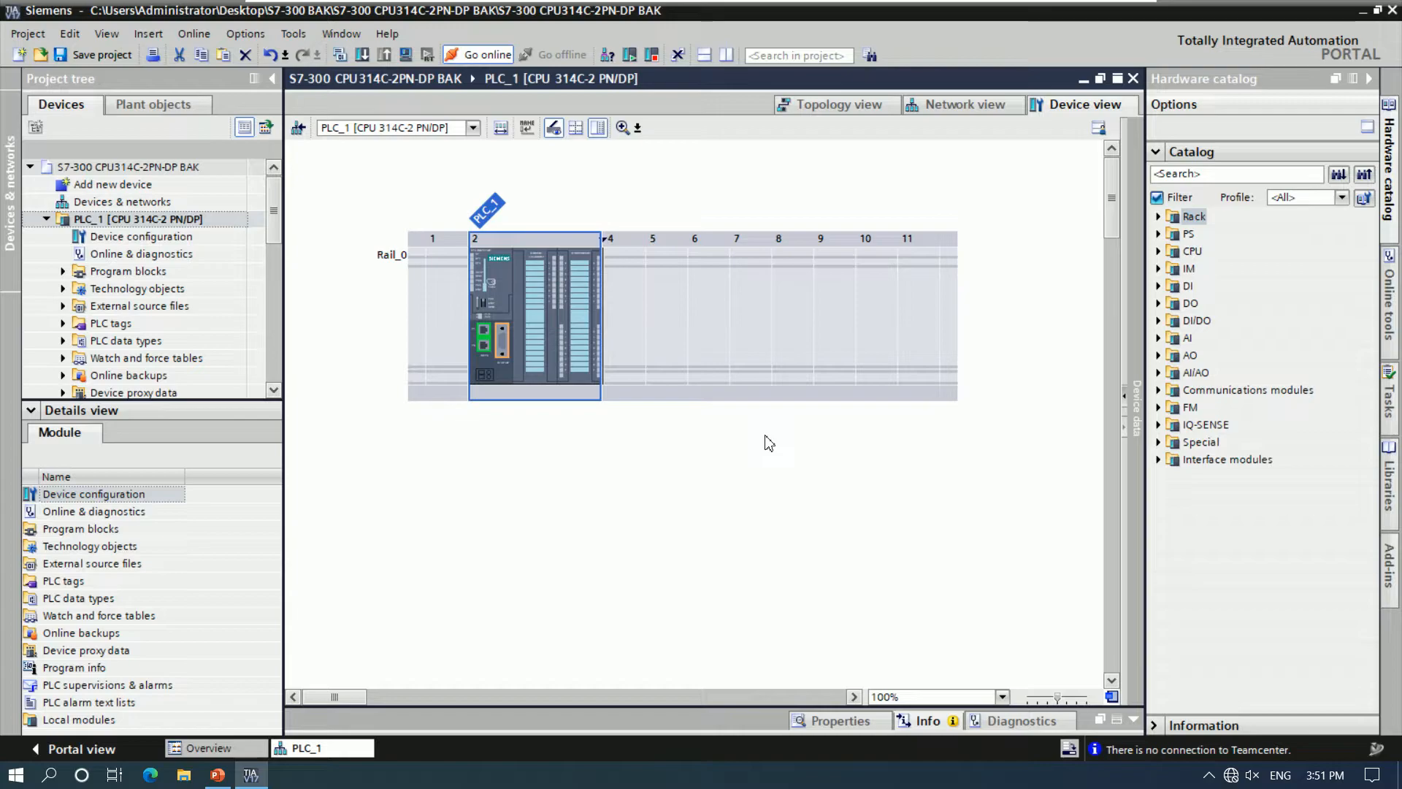
- Go online with PLC_1 through the Intel(R) 82574L Gigabit Network Connection, searching for and connecting to the ENCODER target device
{"action": "key", "text": "ctrl+k"}
{"action": "left_click", "coordinate": [874, 270]}
{"action": "left_click", "coordinate": [830, 291]}
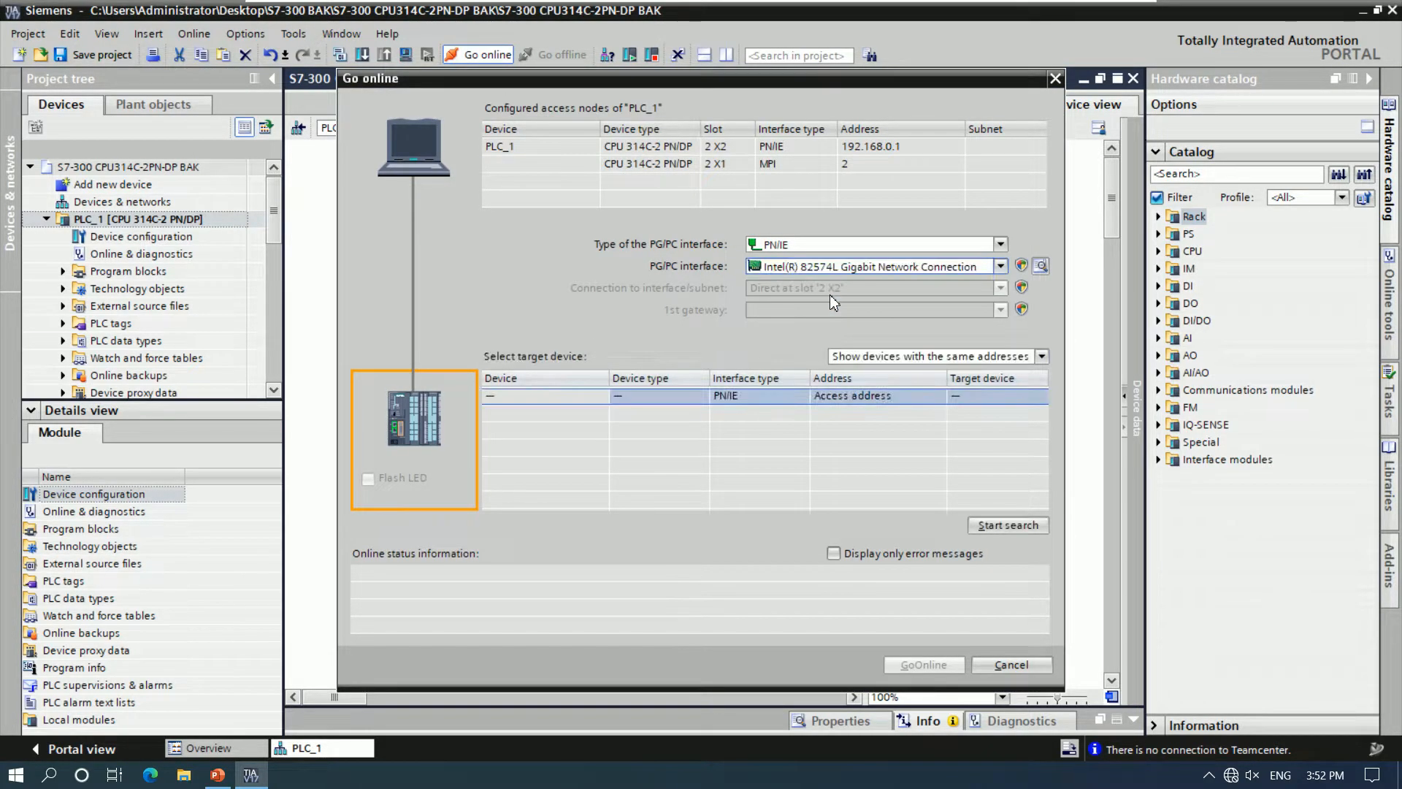
{"action": "left_click", "coordinate": [1008, 525]}
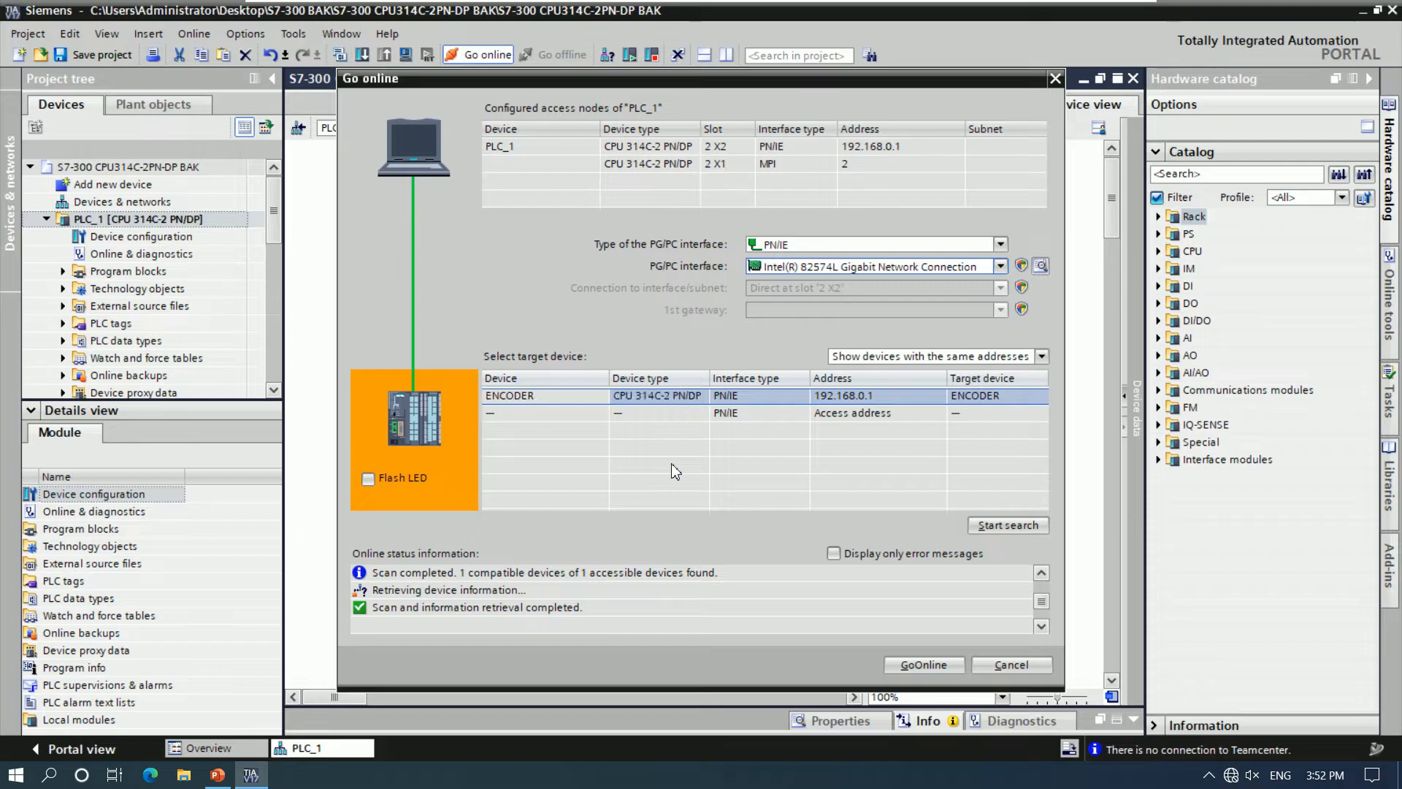
{"action": "left_click", "coordinate": [915, 664]}
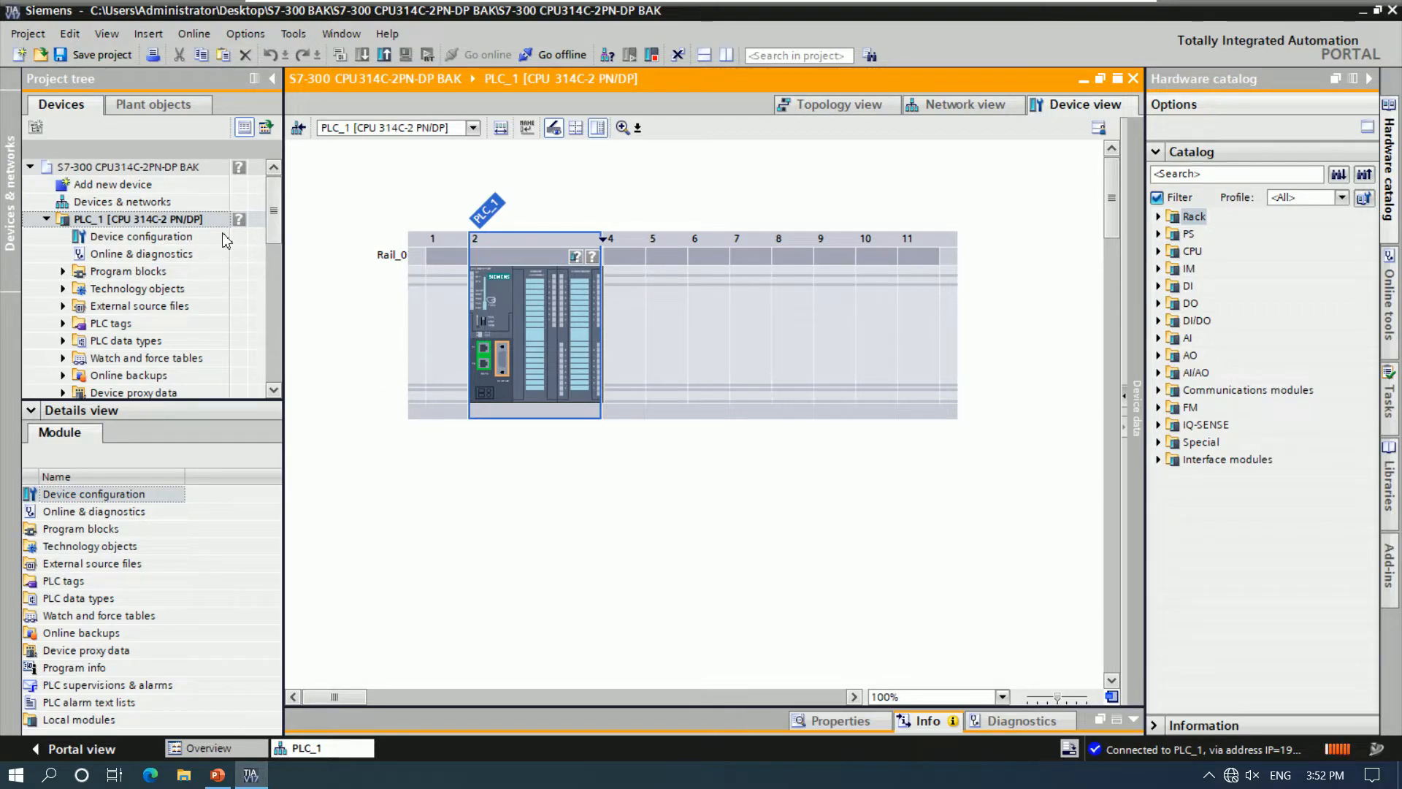
- Upload the software from the online device into PLC_1, allowing the offline program blocks to be replaced
{"action": "left_click", "coordinate": [182, 223]}
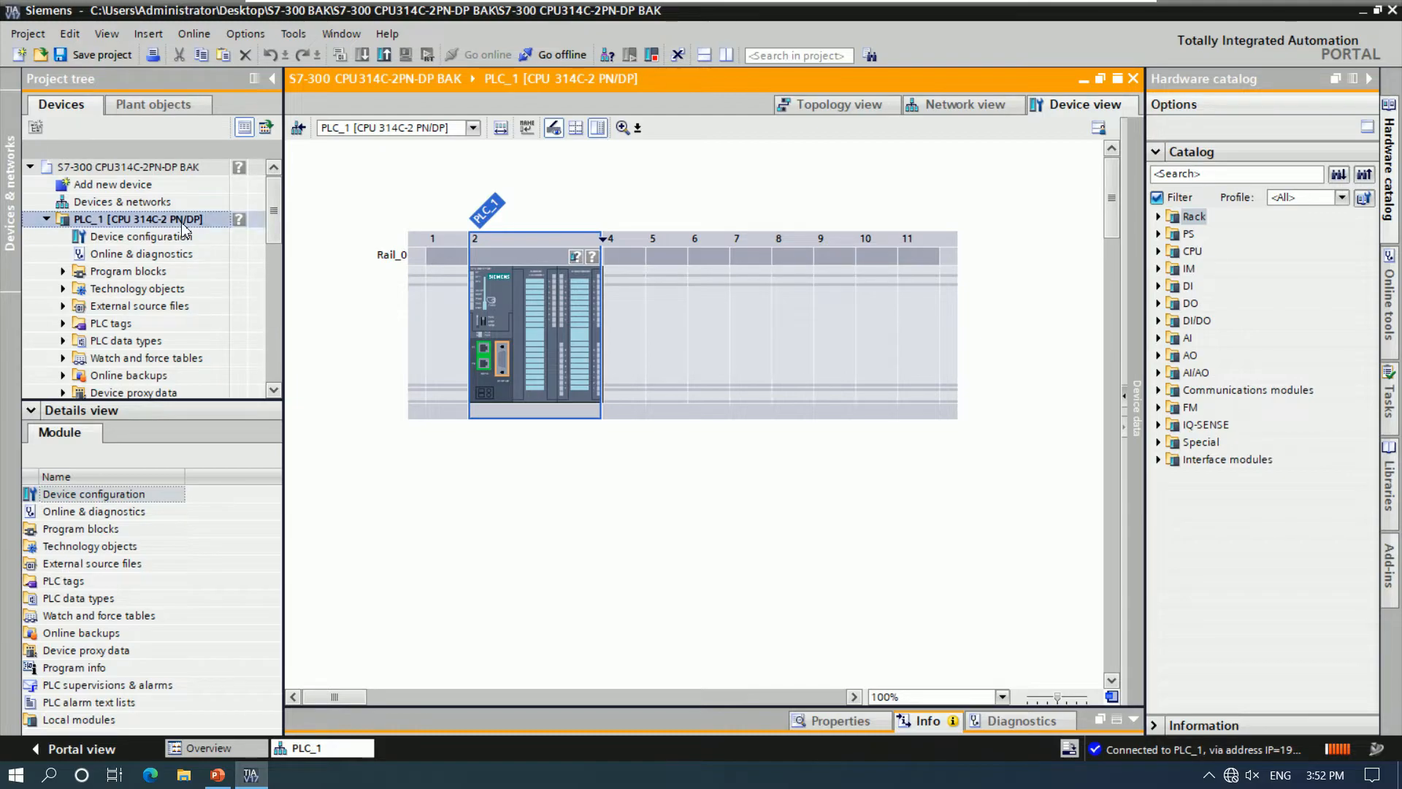
{"action": "right_click", "coordinate": [181, 228]}
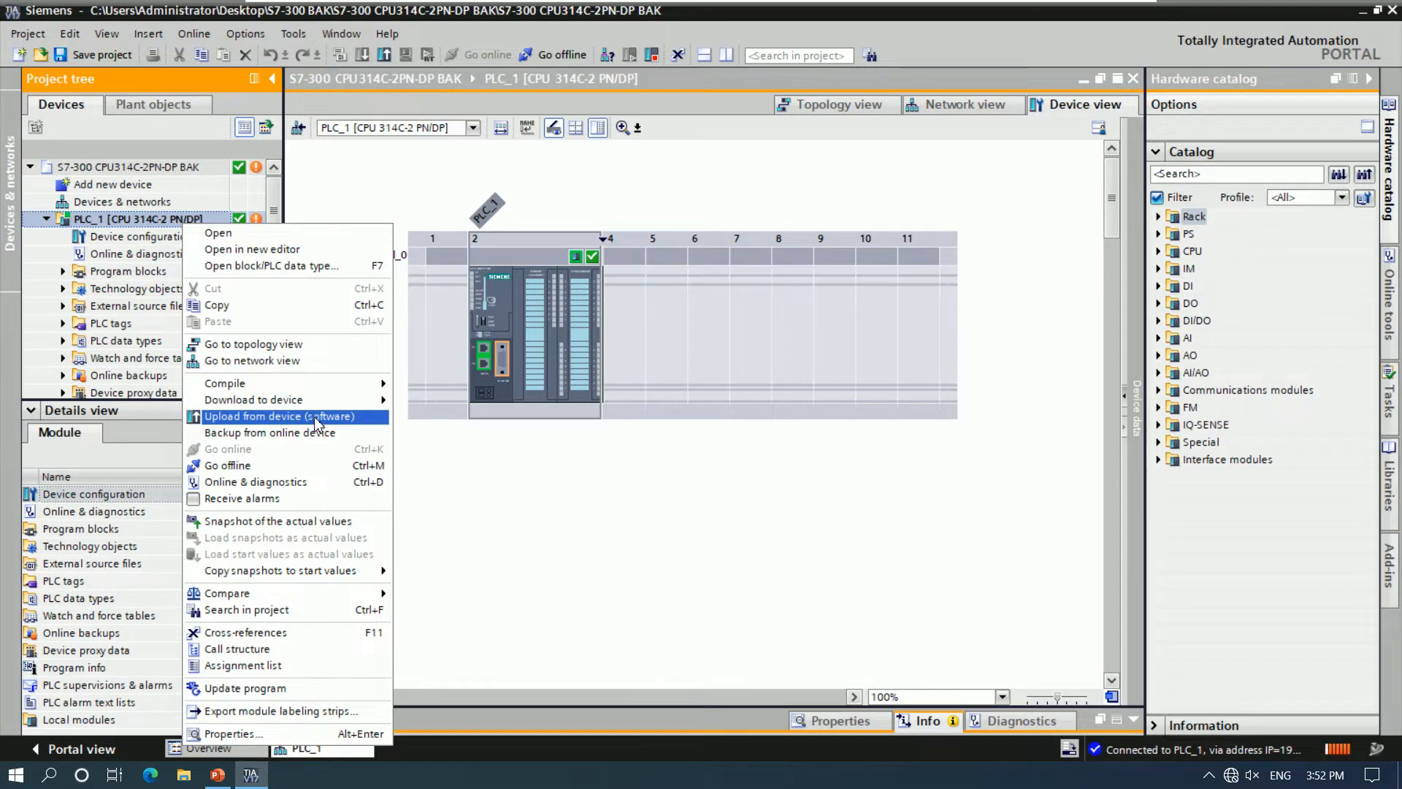
{"action": "left_click", "coordinate": [316, 418]}
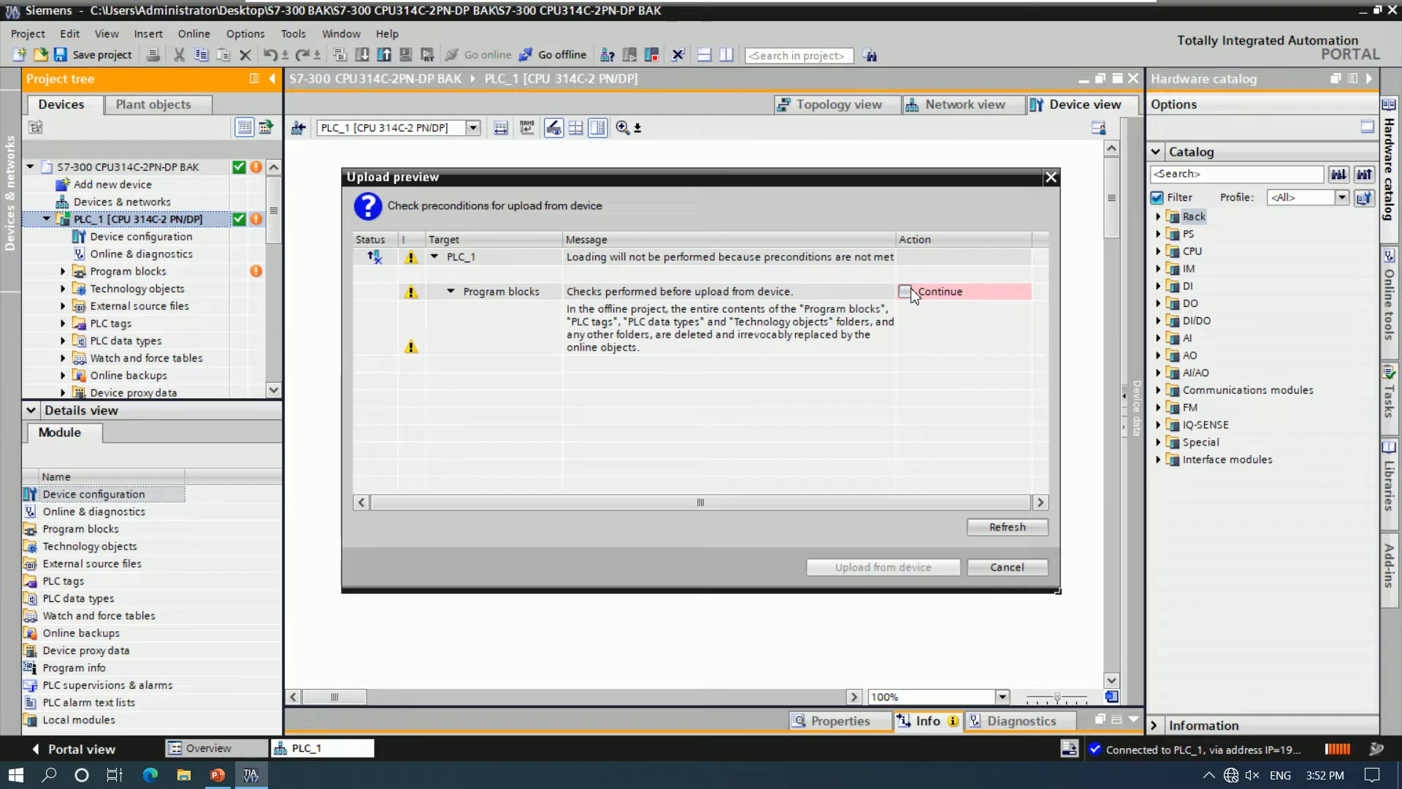
{"action": "left_click", "coordinate": [909, 291]}
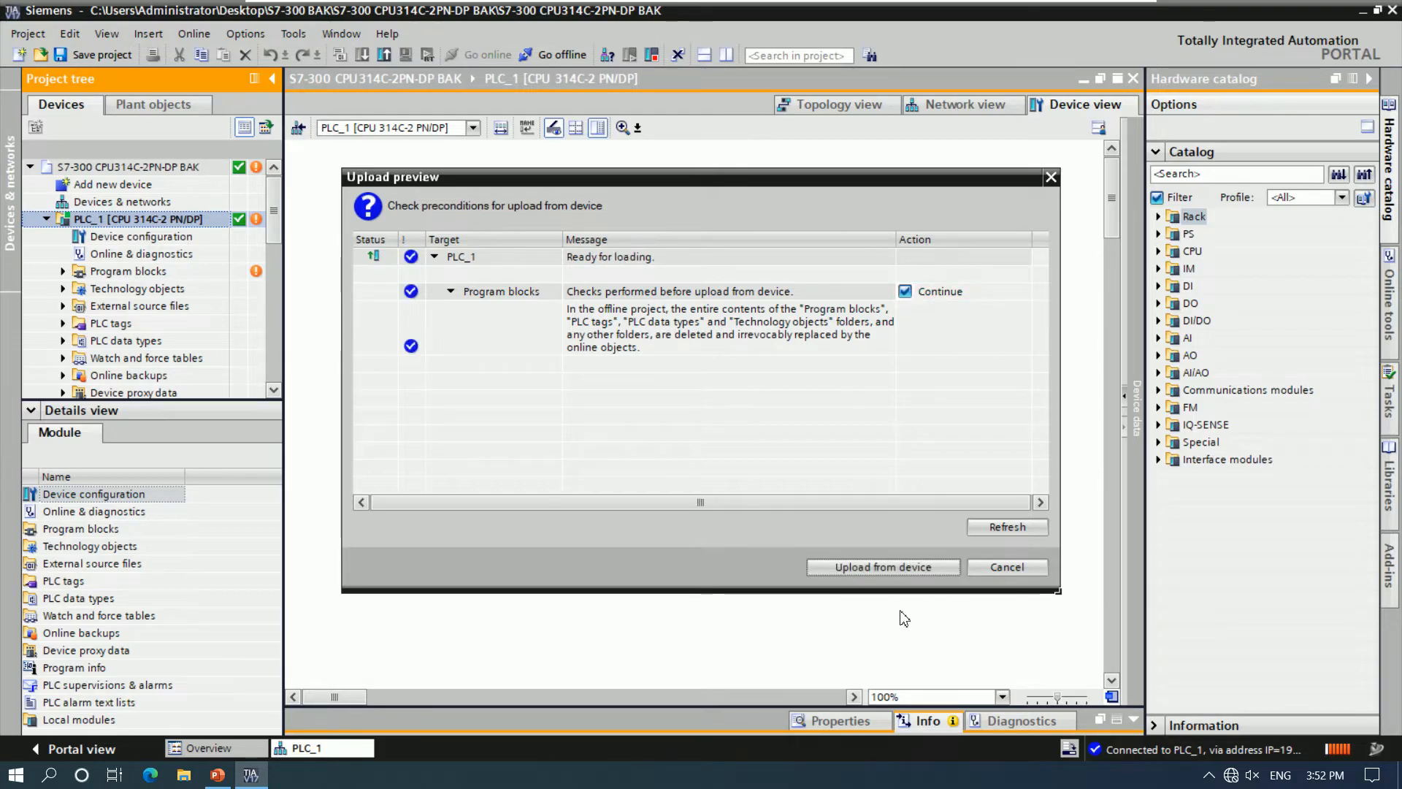
{"action": "left_click", "coordinate": [890, 568]}
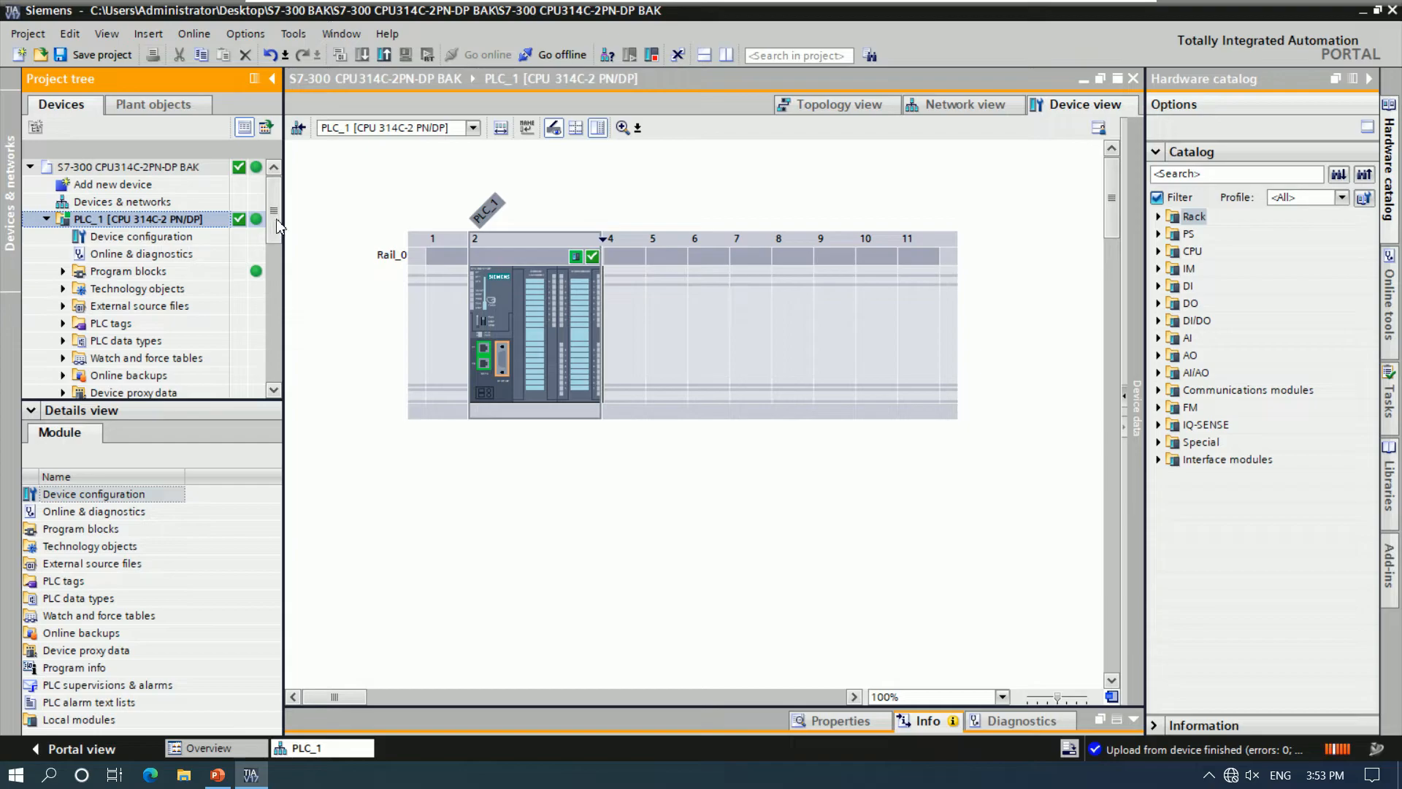
- Open OB1 from PLC_1's program blocks and examine the COUNT_300C calls in its networks
{"action": "left_click", "coordinate": [63, 271]}
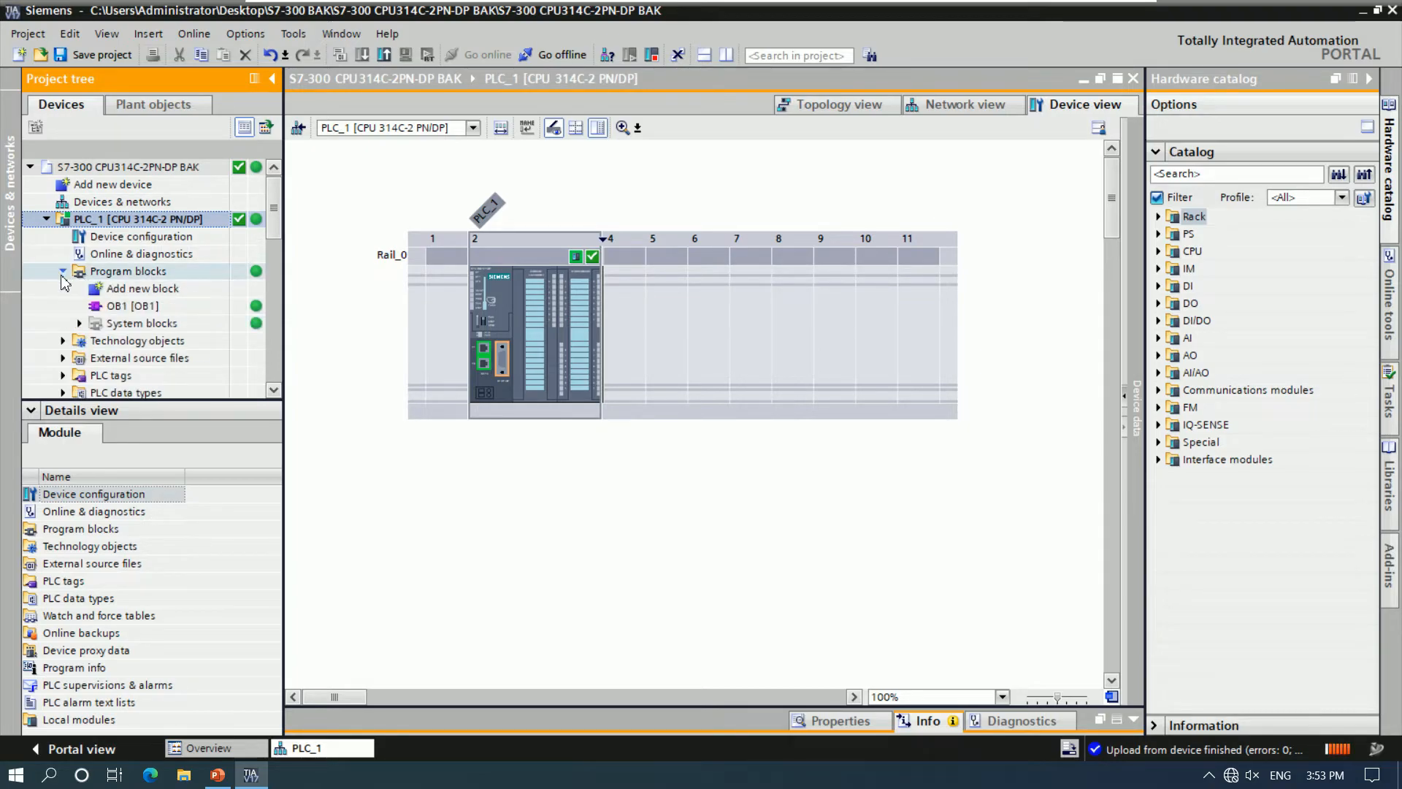
{"action": "left_click", "coordinate": [102, 304]}
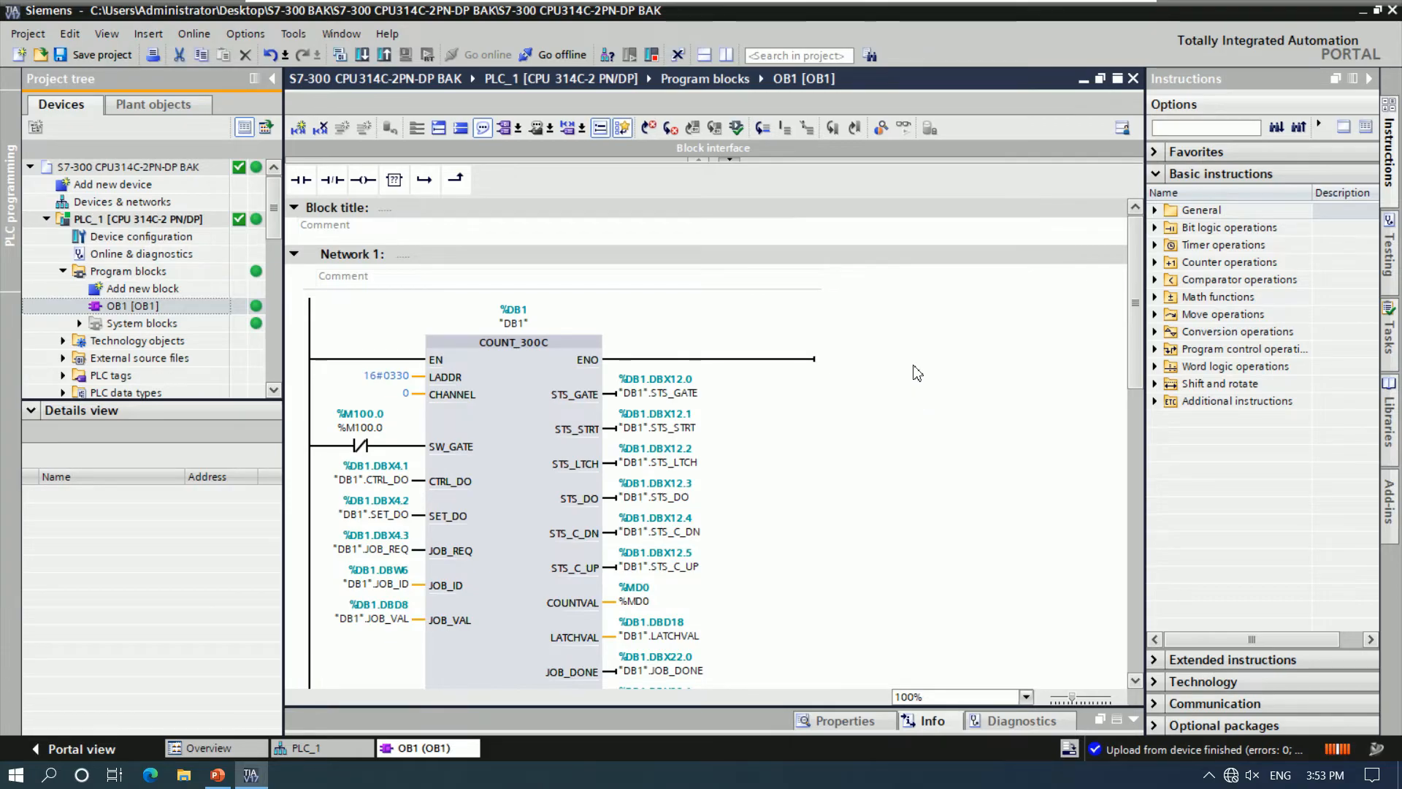
{"action": "scroll", "coordinate": [917, 380], "scroll_direction": "down", "scroll_amount": 3}
{"action": "scroll", "coordinate": [909, 409], "scroll_direction": "up", "scroll_amount": 3}
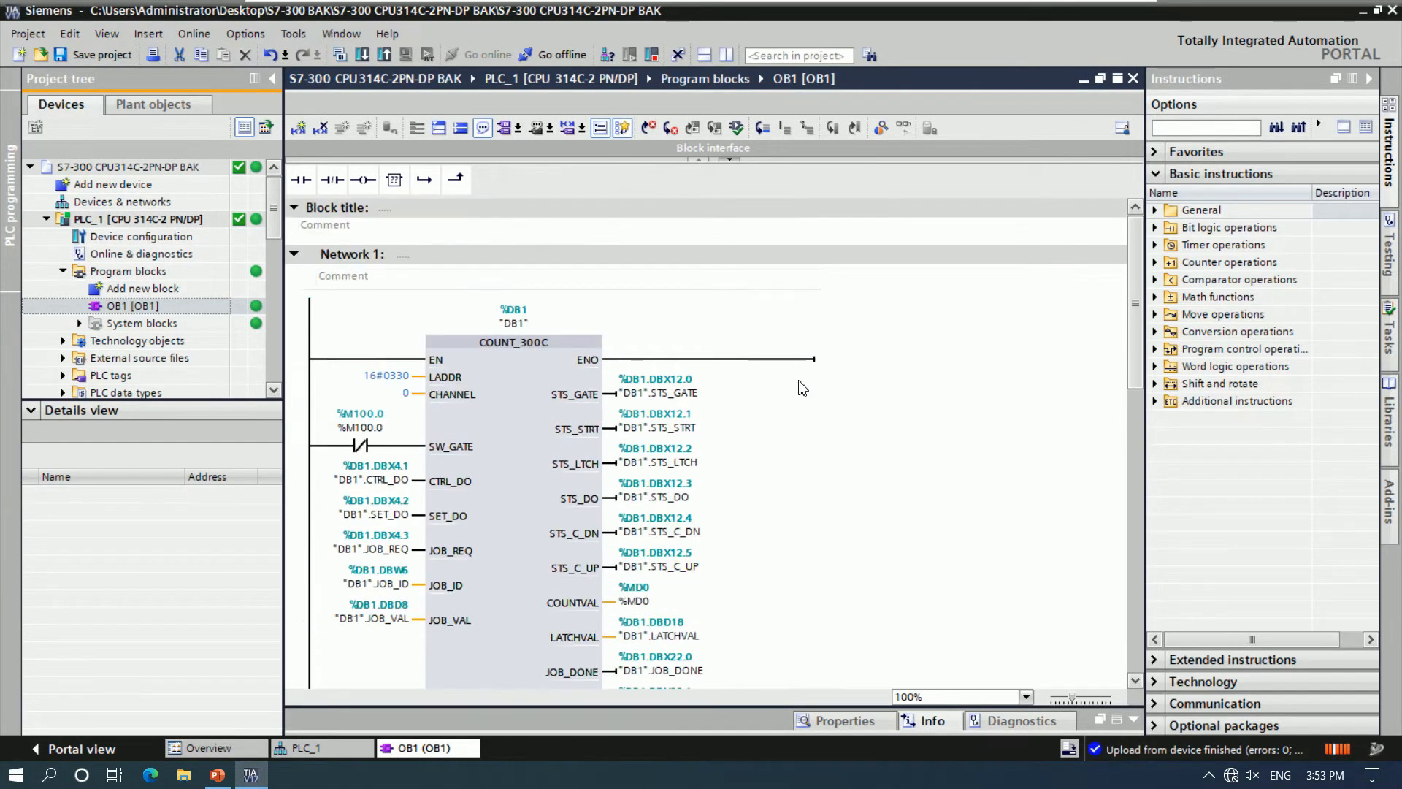
{"action": "scroll", "coordinate": [774, 400], "scroll_direction": "down", "scroll_amount": 8}
{"action": "scroll", "coordinate": [773, 400], "scroll_direction": "up", "scroll_amount": 2}
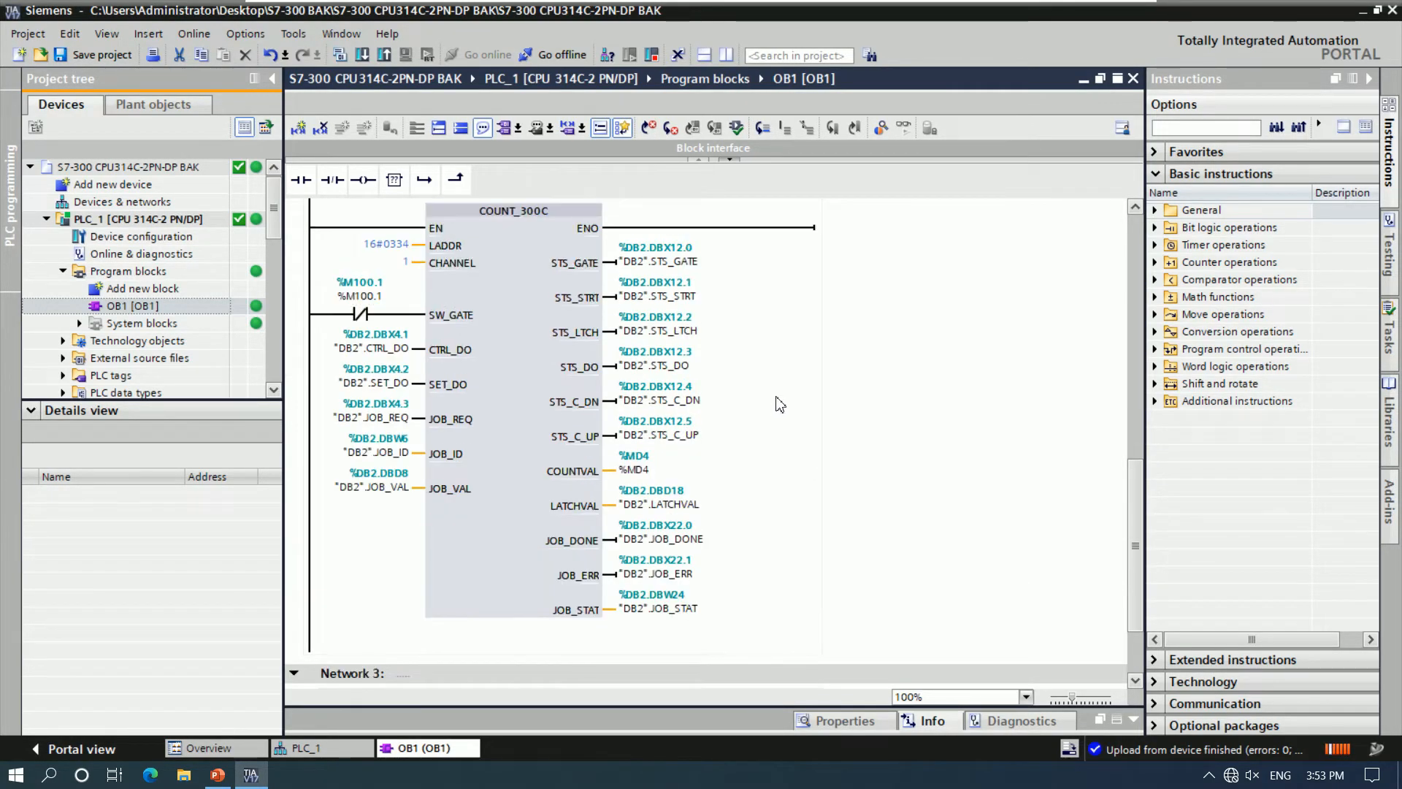
{"action": "scroll", "coordinate": [780, 404], "scroll_direction": "up", "scroll_amount": 3}
{"action": "scroll", "coordinate": [778, 398], "scroll_direction": "up", "scroll_amount": 6}
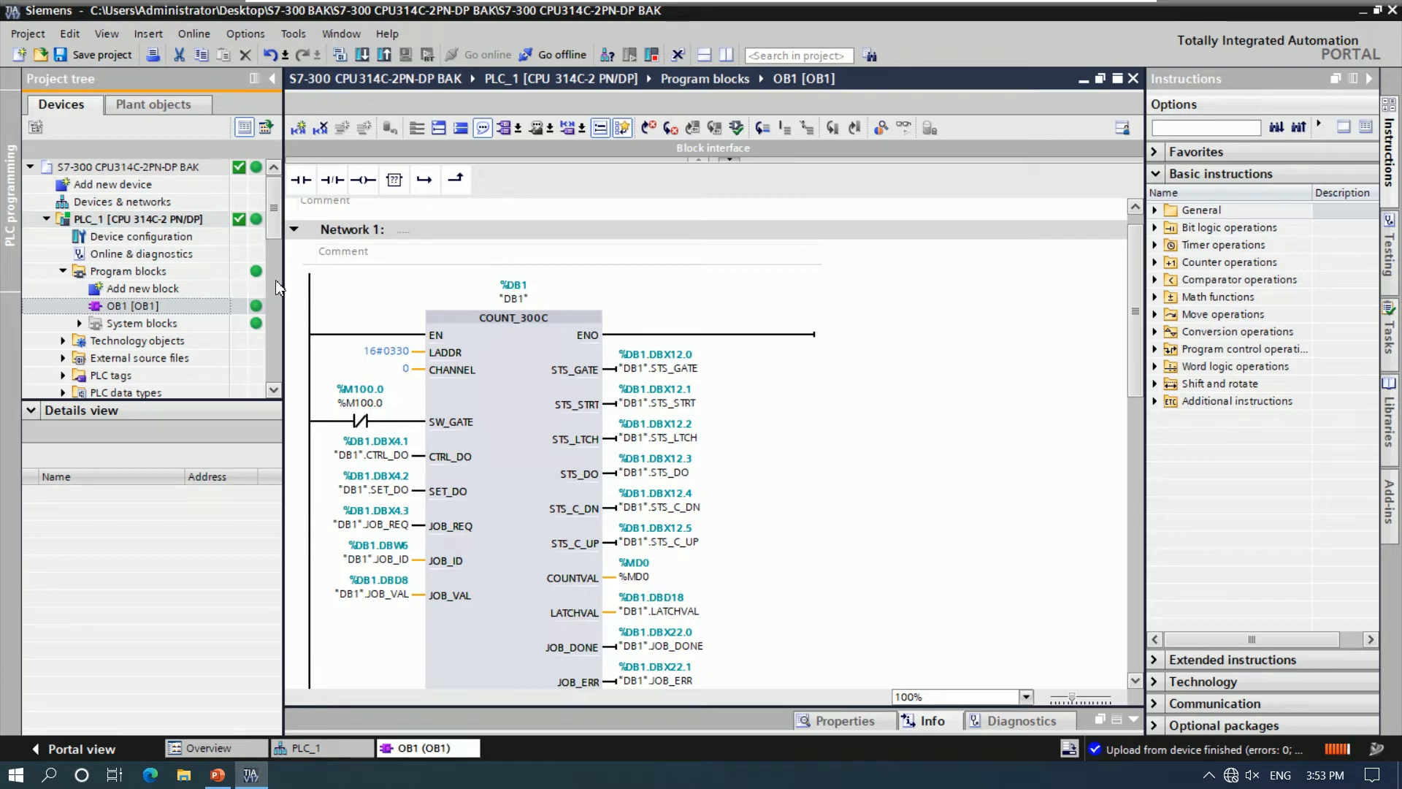
- Expand the Program resources folder under System blocks and inspect the contents of data block DB2
{"action": "left_click", "coordinate": [79, 323]}
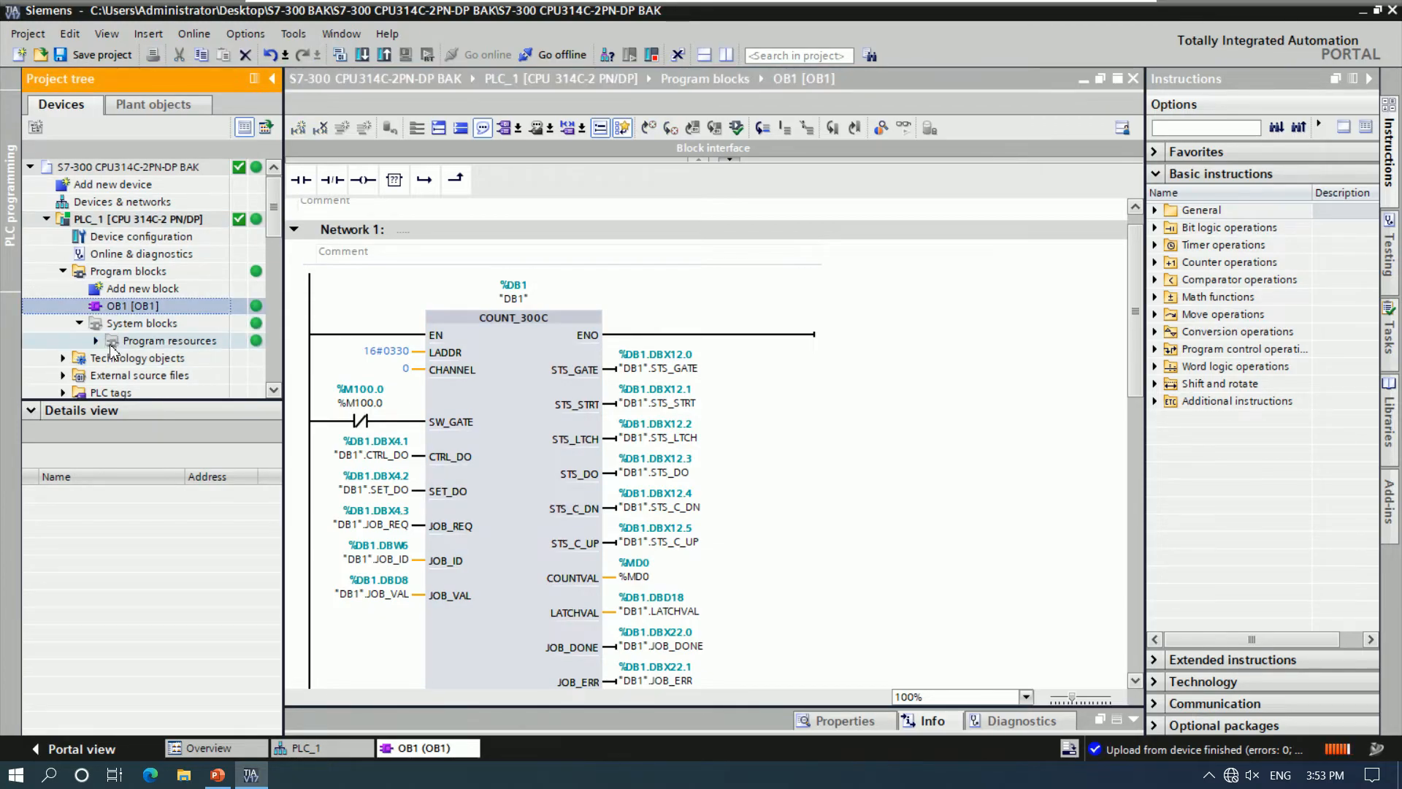
{"action": "left_click", "coordinate": [95, 340]}
{"action": "left_click", "coordinate": [160, 375]}
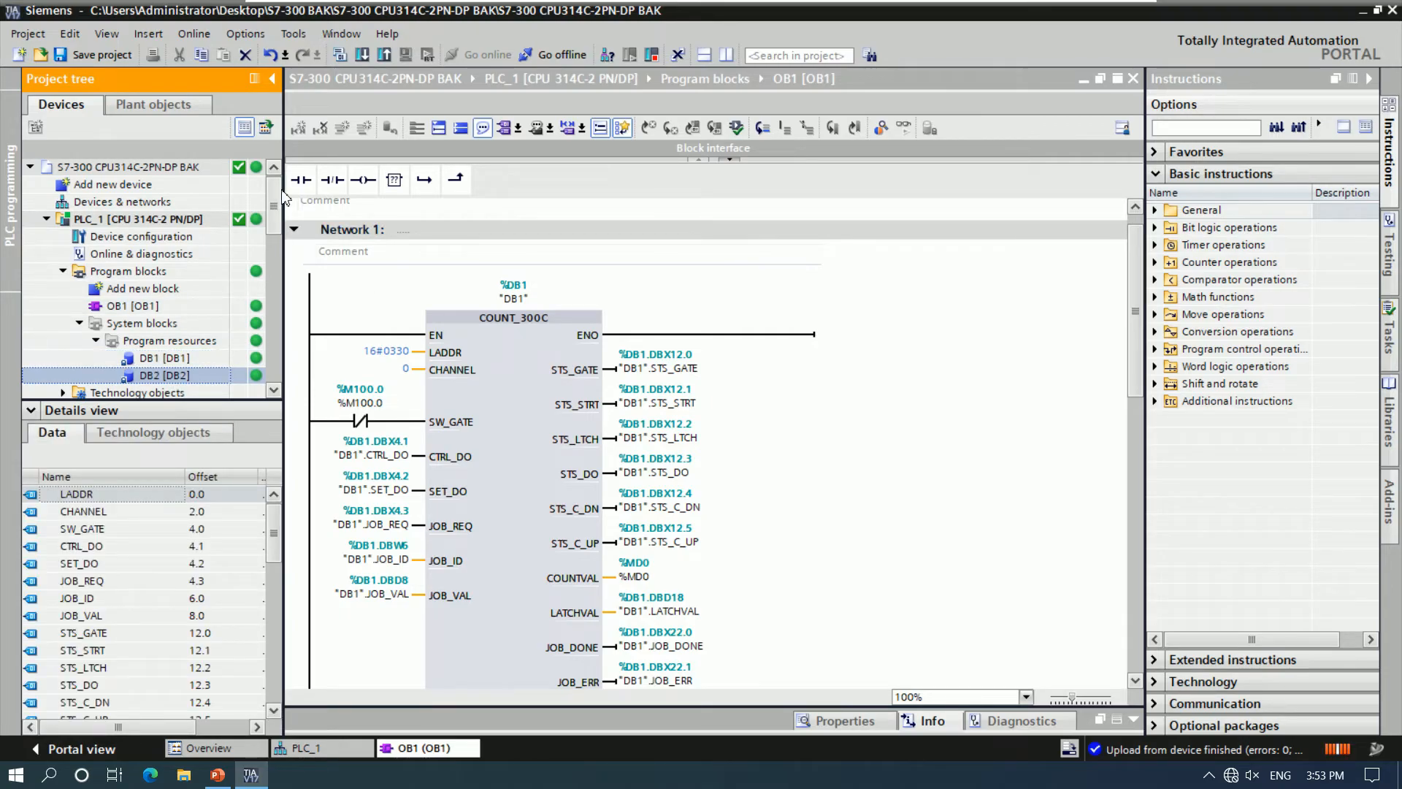
- Save the project with the uploaded program and close TIA Portal
{"action": "left_click", "coordinate": [884, 394]}
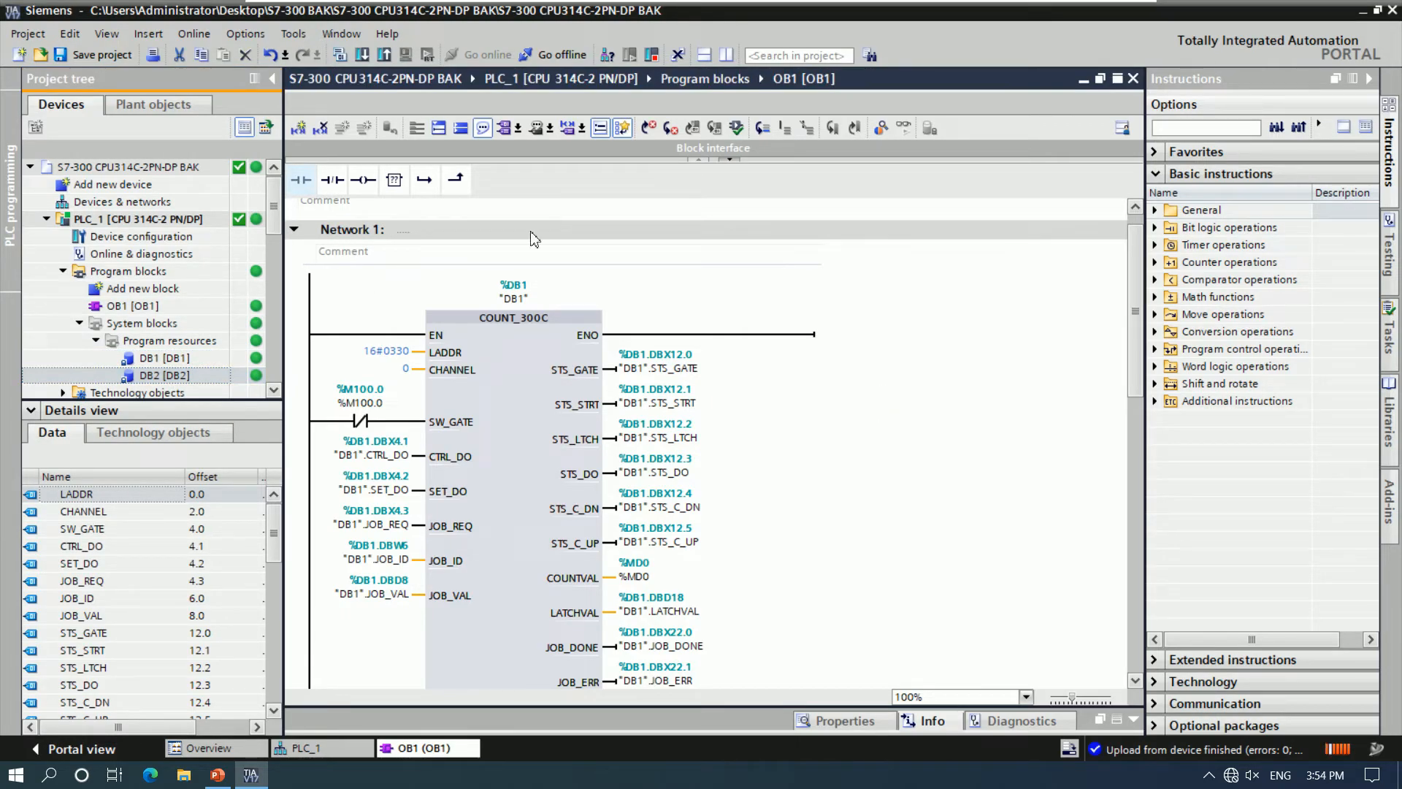
{"action": "left_click", "coordinate": [104, 54]}
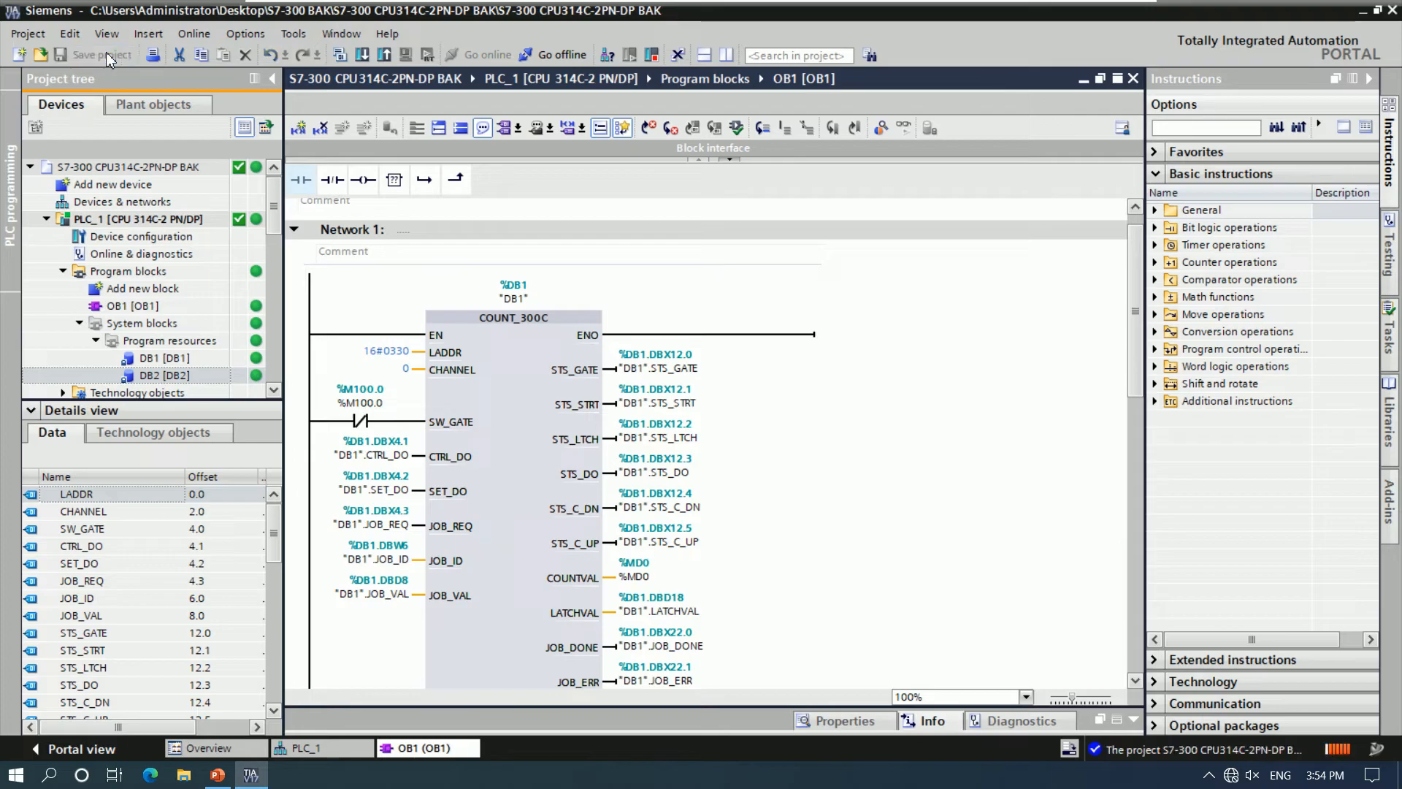
{"action": "left_click", "coordinate": [1392, 10]}
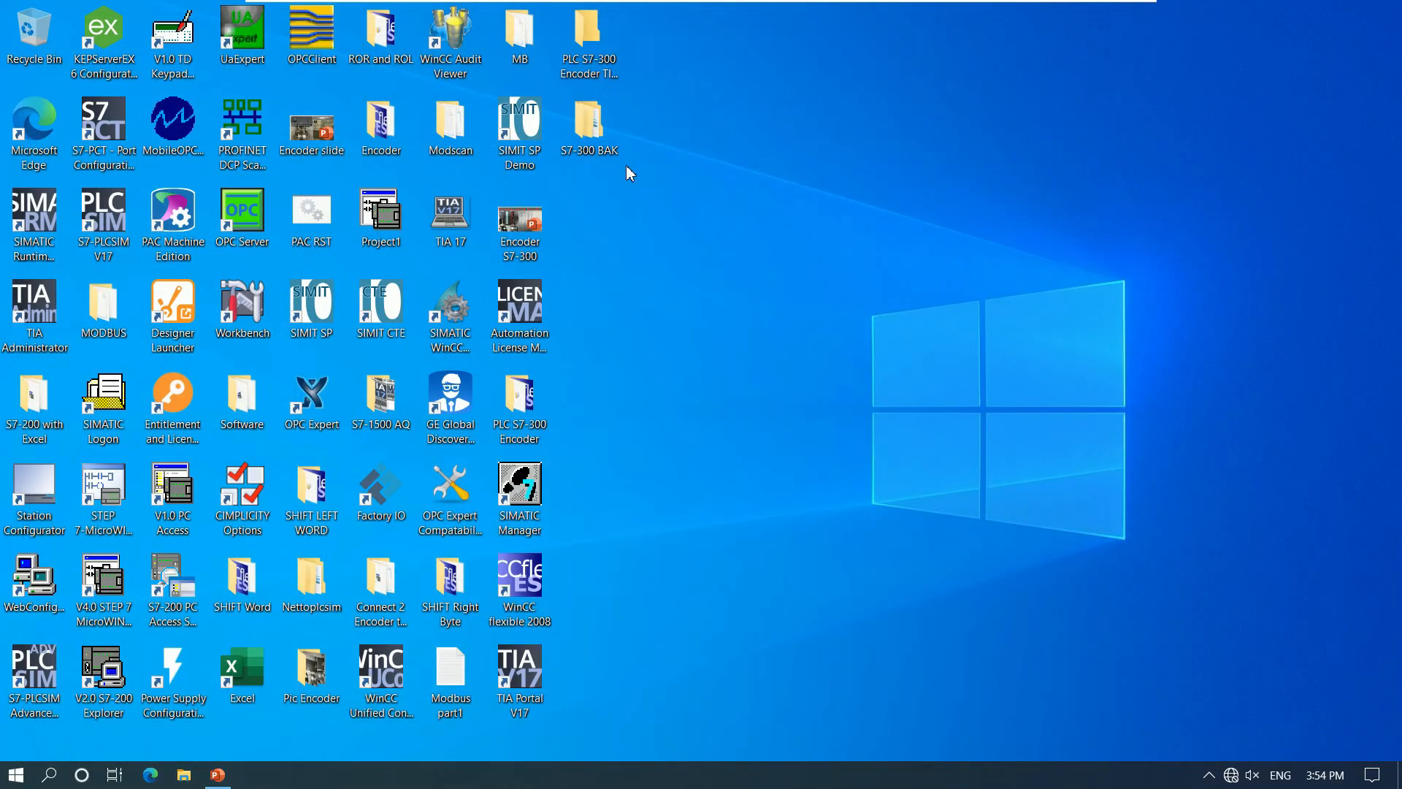
- Open the desktop folder S7-300 BAK and its S7-300 CPU314C-2PN-DP BAK subfolder, and select all the saved project files
{"action": "double_click", "coordinate": [595, 132]}
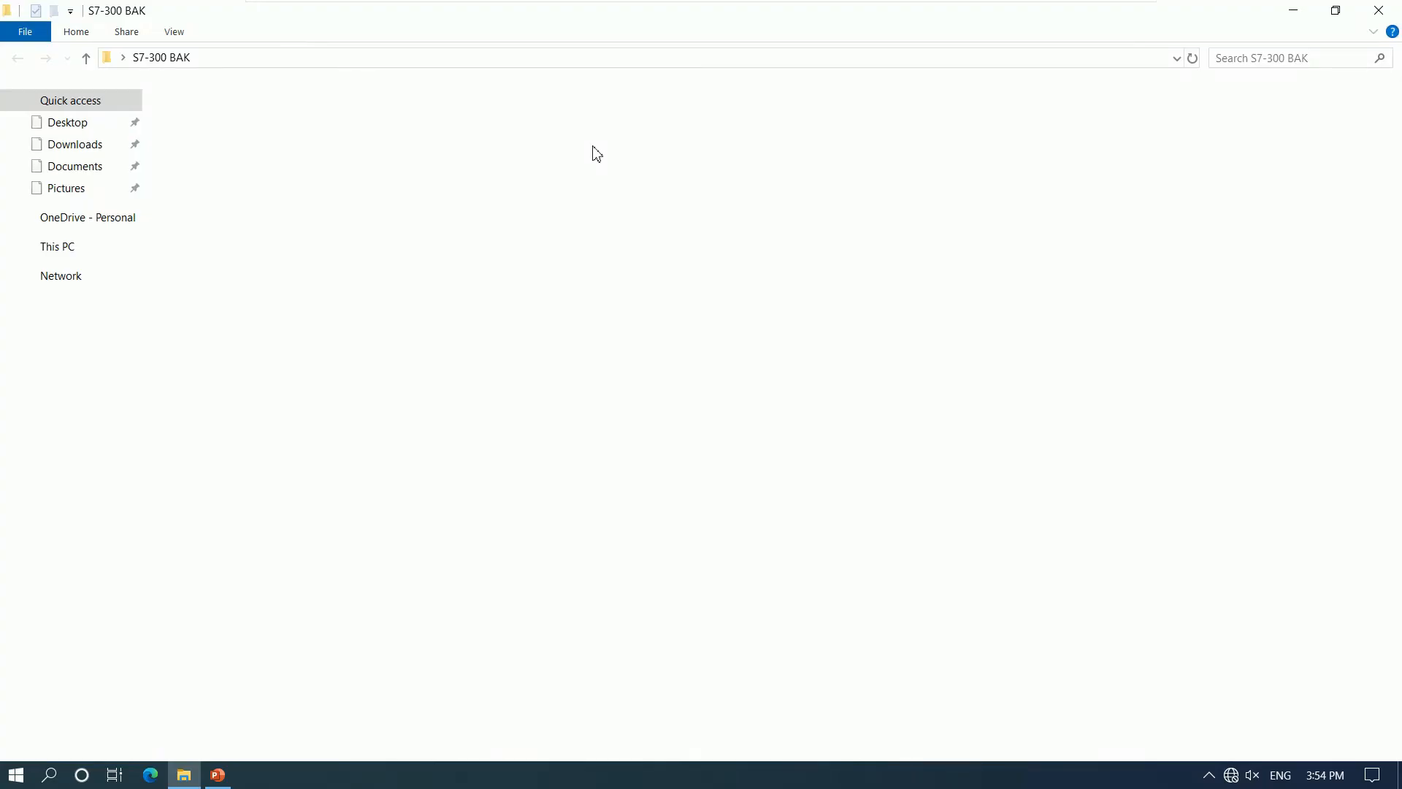
{"action": "double_click", "coordinate": [267, 128]}
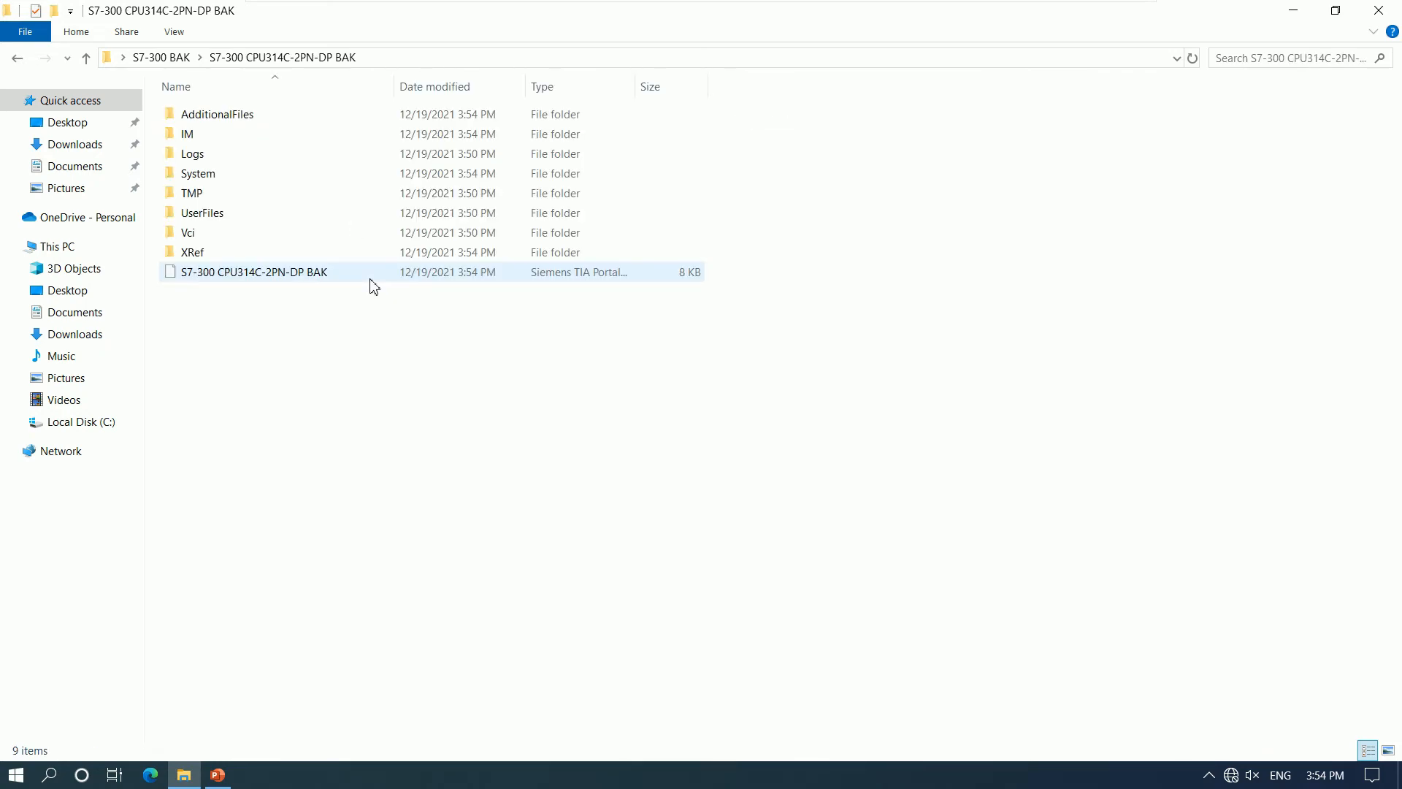
{"action": "left_click_drag", "start_coordinate": [341, 334], "coordinate": [191, 115]}
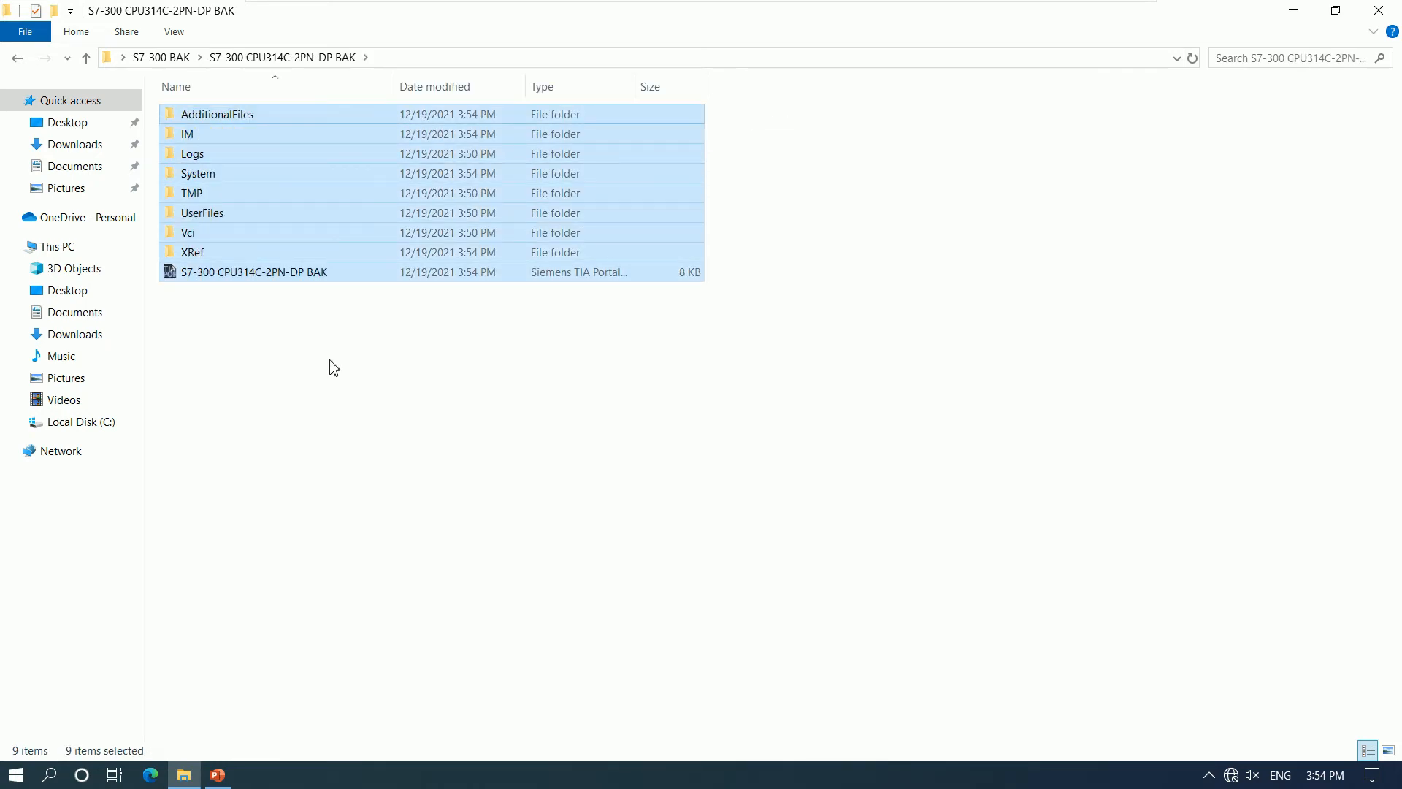
- Switch to Notepad and add the line "Thanks for your watching." below the existing text, followed by a new line starting "Please lik"
{"action": "mouse_move", "coordinate": [1088, 13]}
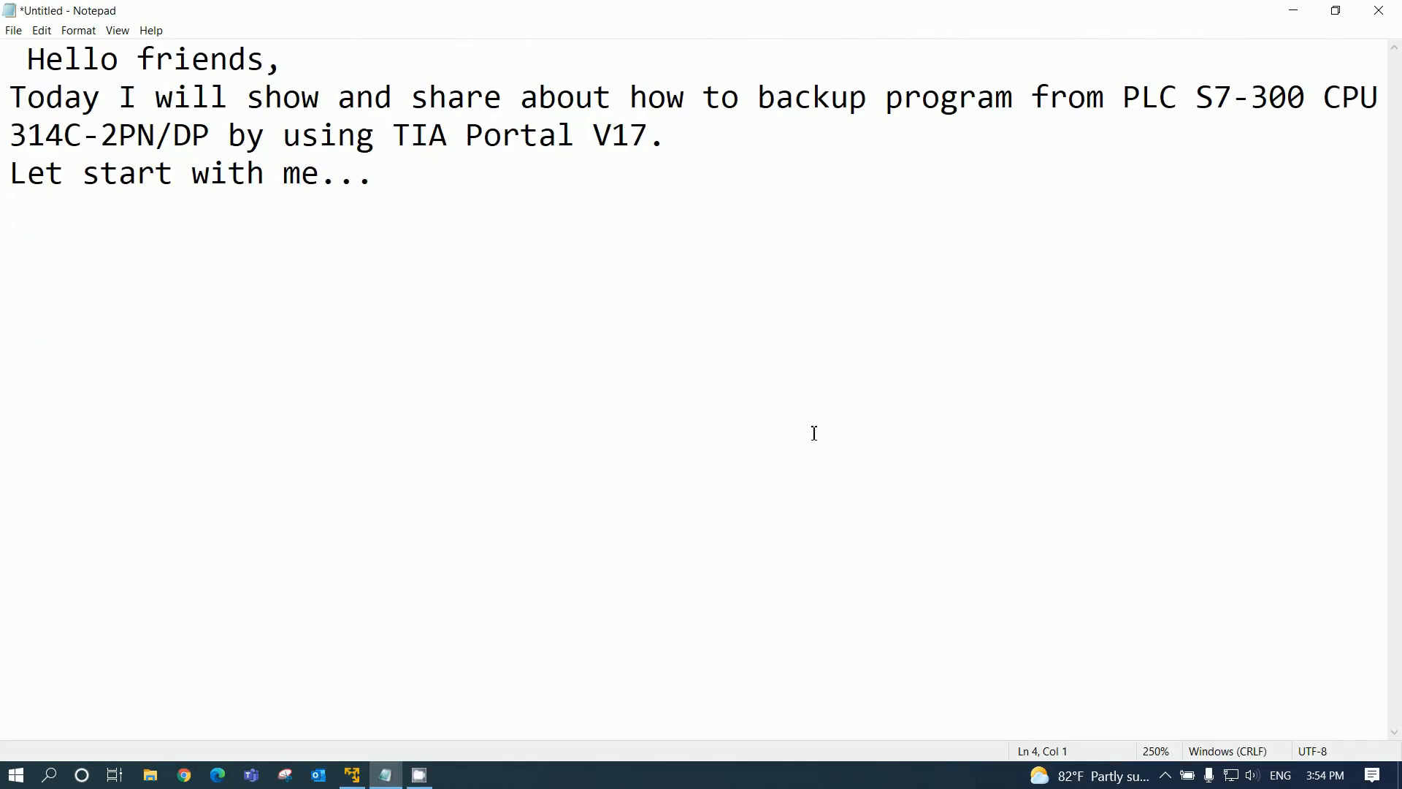
{"action": "type", "text": "Thanks for yo"}
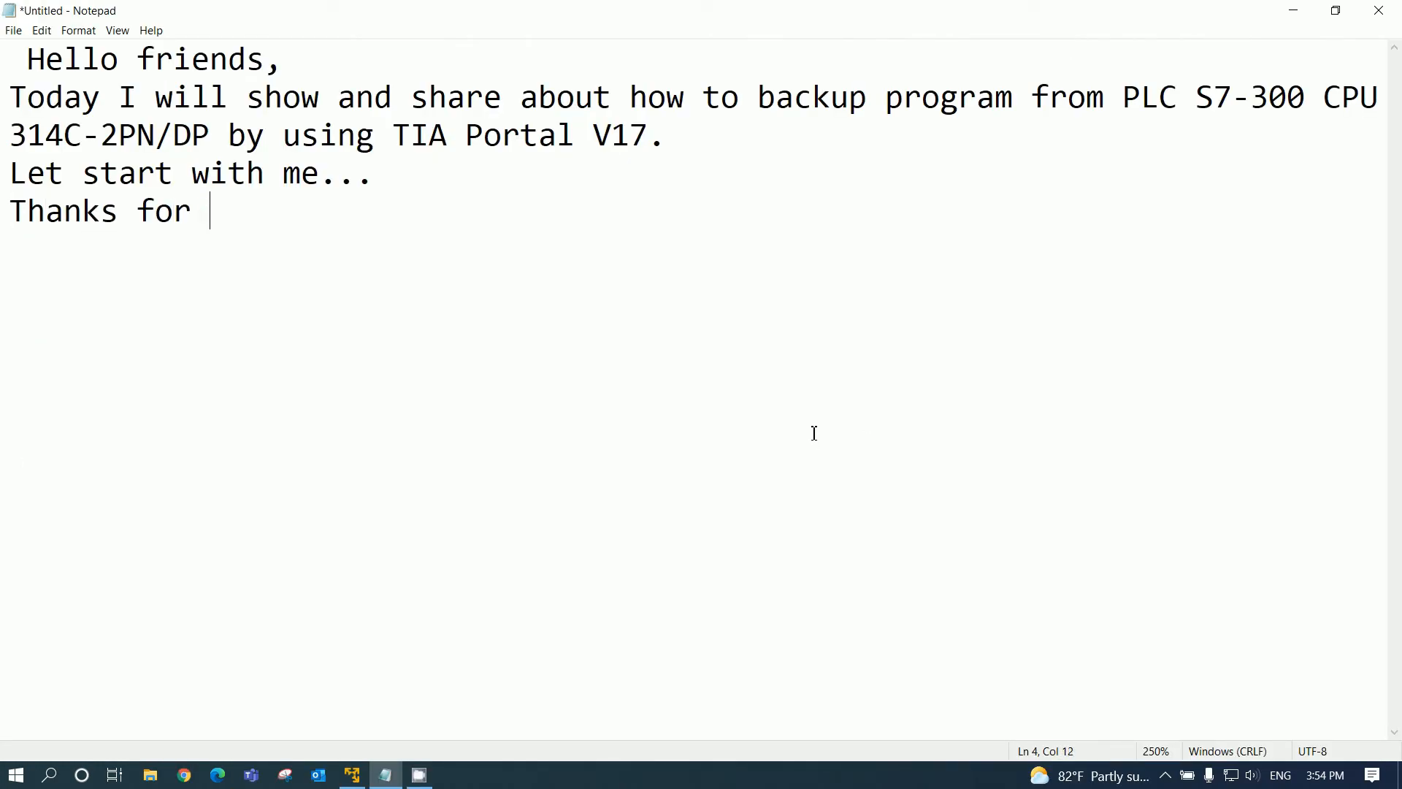
{"action": "key", "text": "BackSpace"}
{"action": "type", "text": "your watching"}
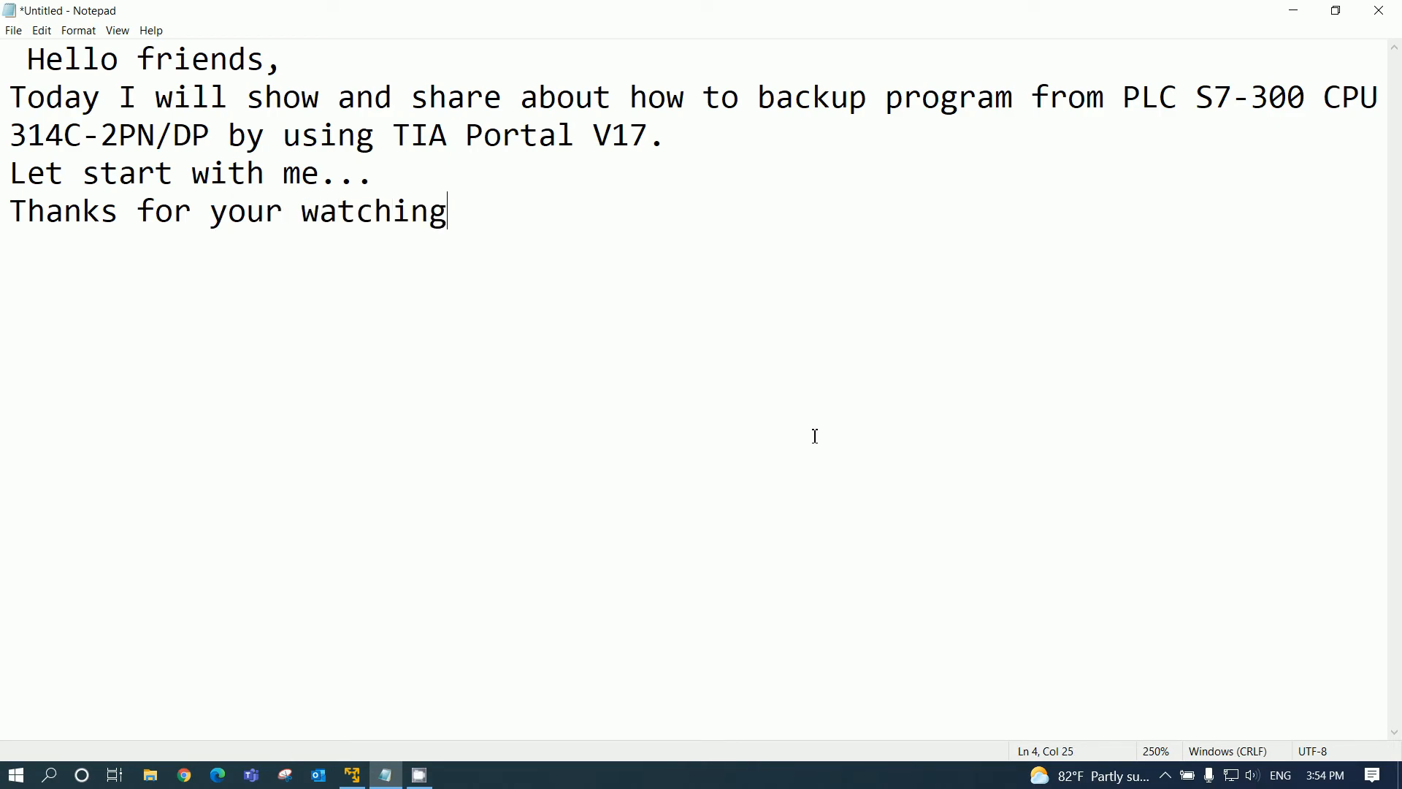
{"action": "type", "text": "."}
{"action": "key", "text": "Return"}
{"action": "type", "text": "Please lik"}
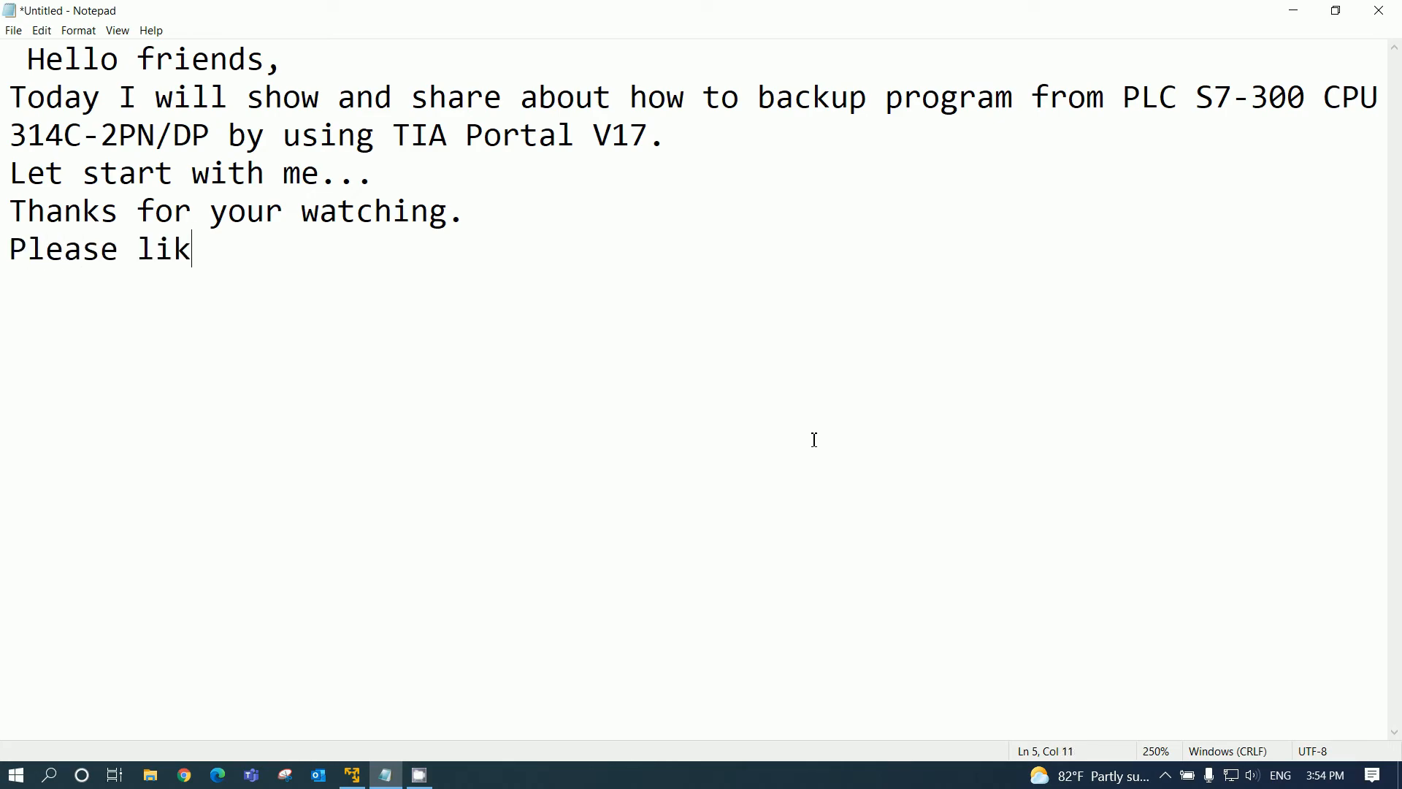